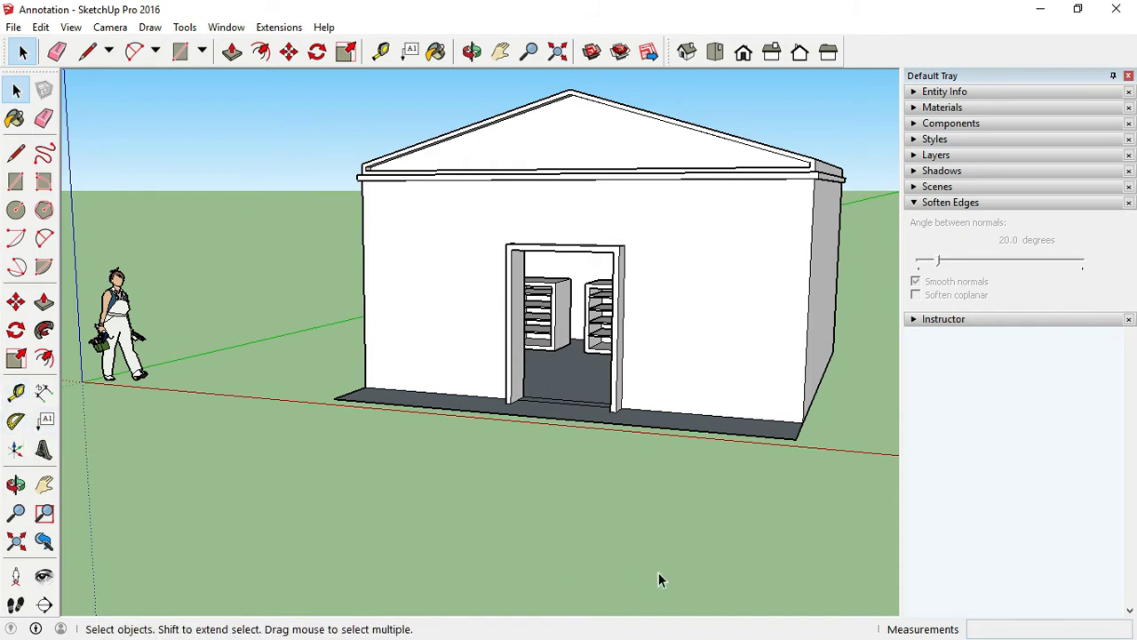
- Activate the Tape Measure tool with the T shortcut
key(t)
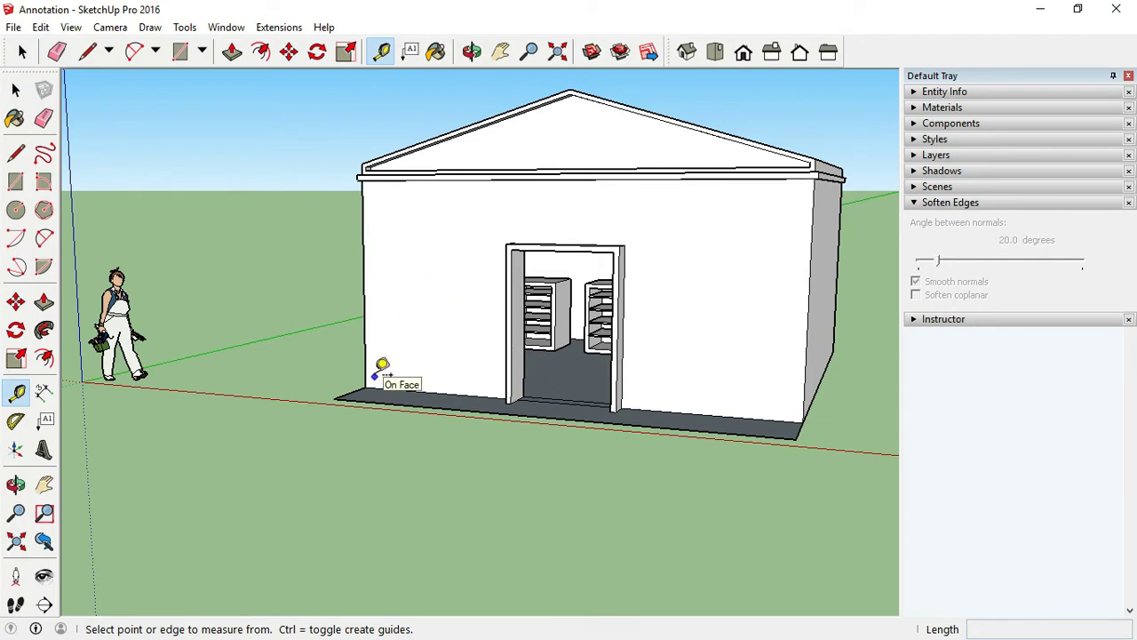
- Measure the 7' 6" gap from the door's bottom-right corner to the wall's right corner
click(588, 232)
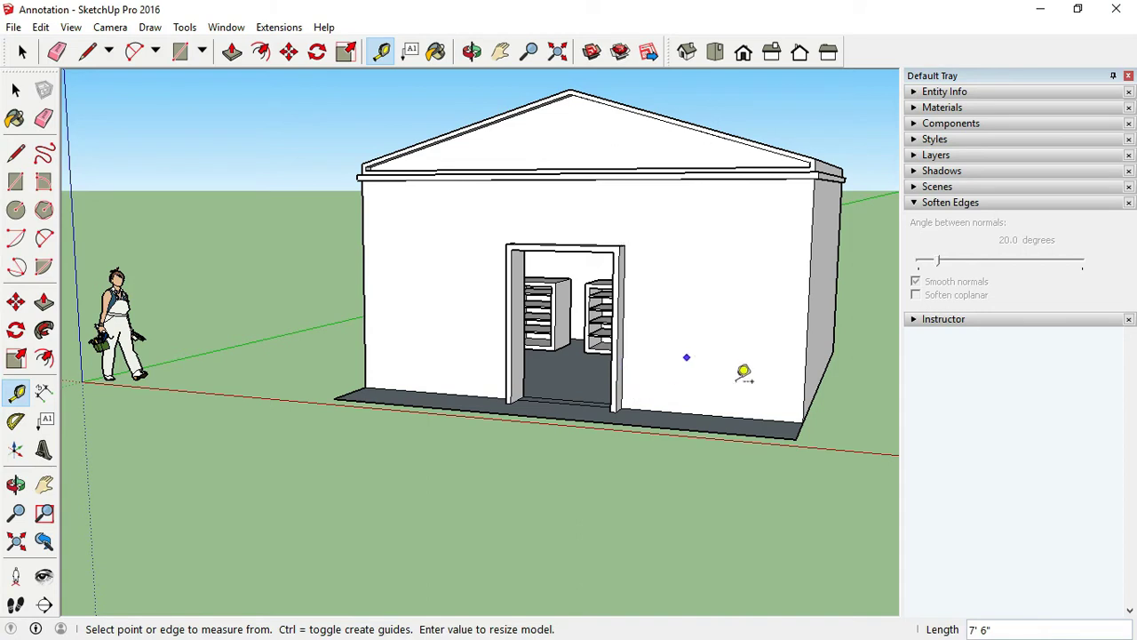
click(621, 407)
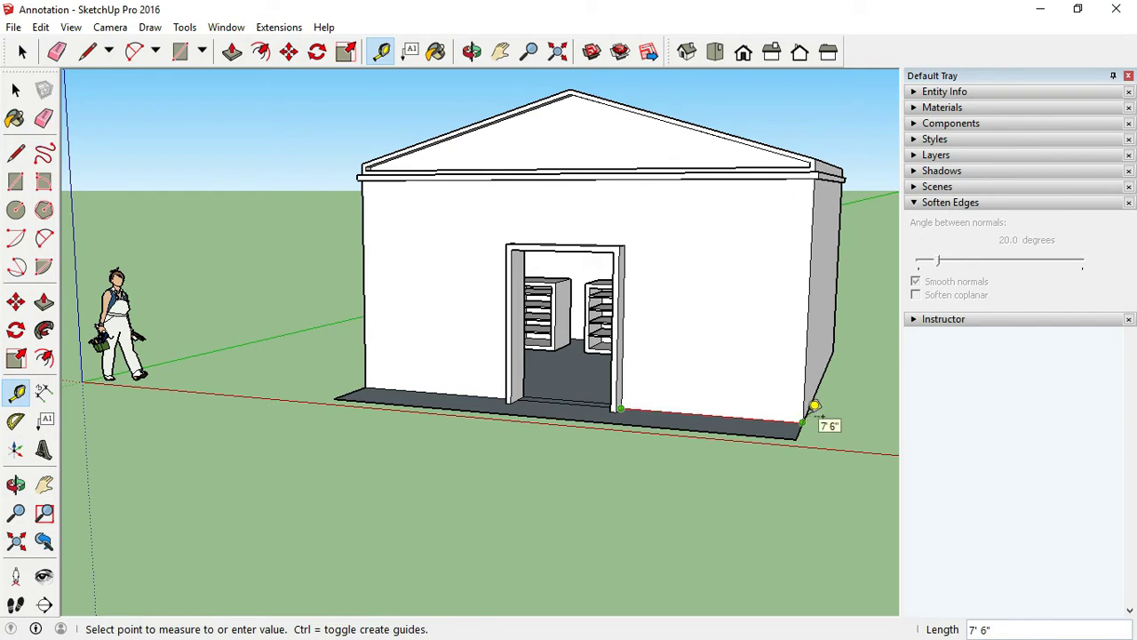
click(814, 406)
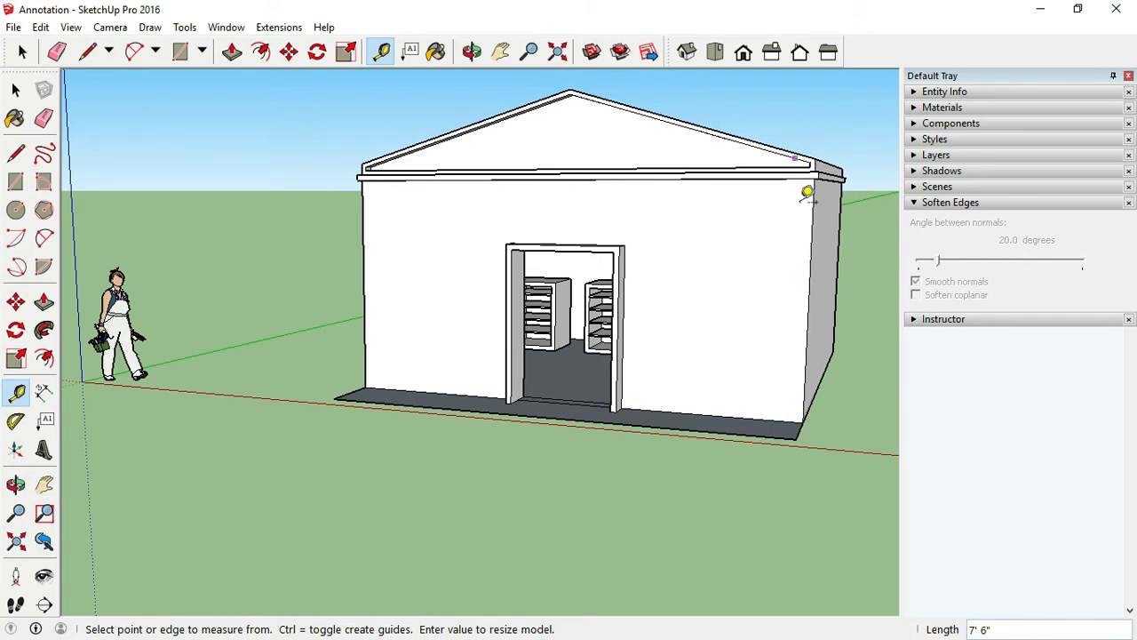
click(624, 244)
- Finish the door-top measurement and zoom in on the front wall around the doorway
click(620, 407)
scroll(620, 407, up, 3)
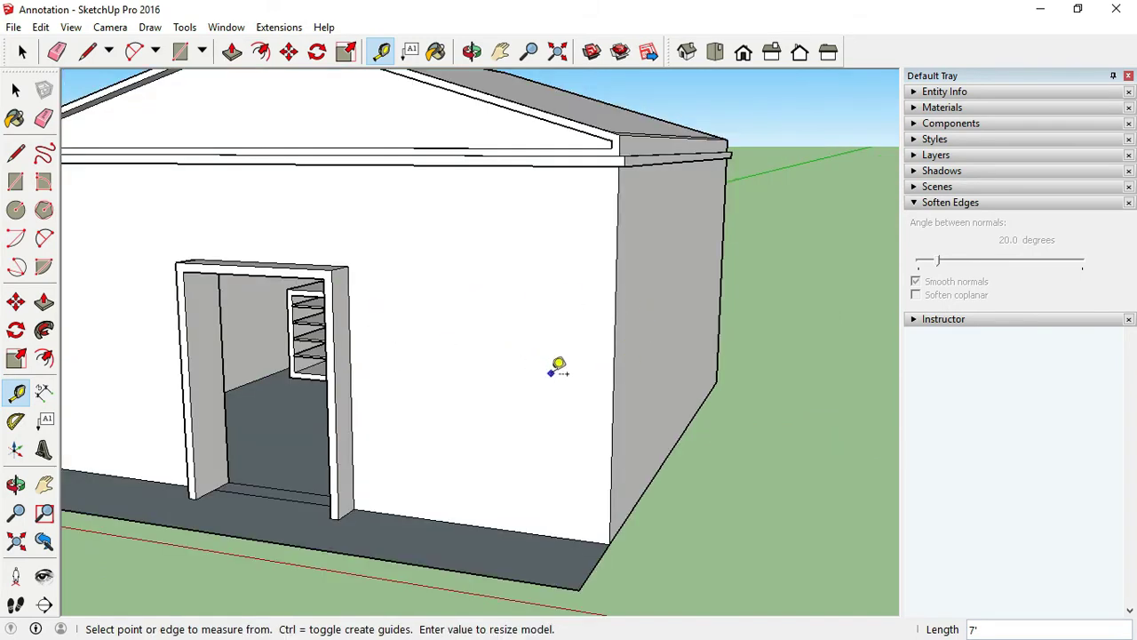
scroll(556, 366, down, 2)
scroll(222, 364, up, 2)
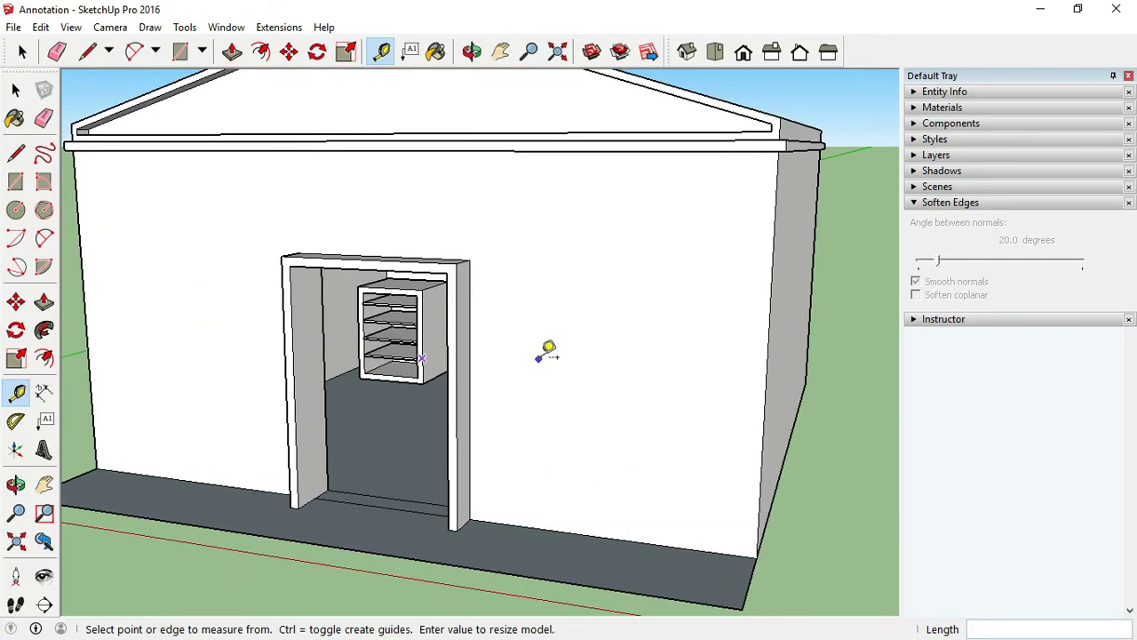
scroll(544, 350, down, 2)
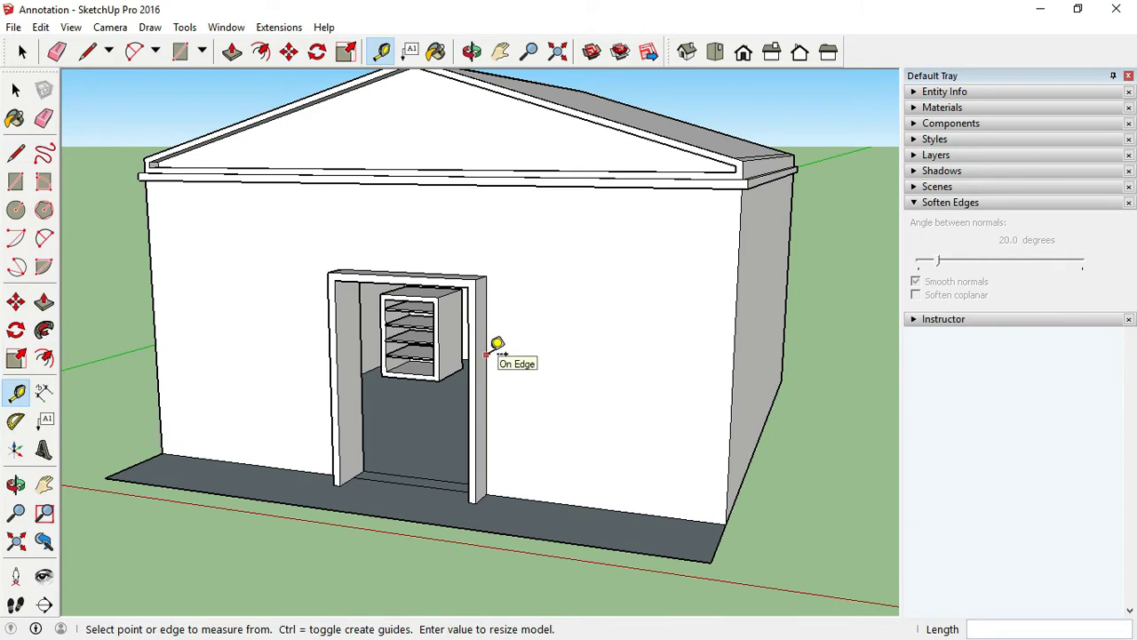
scroll(511, 374, up, 1)
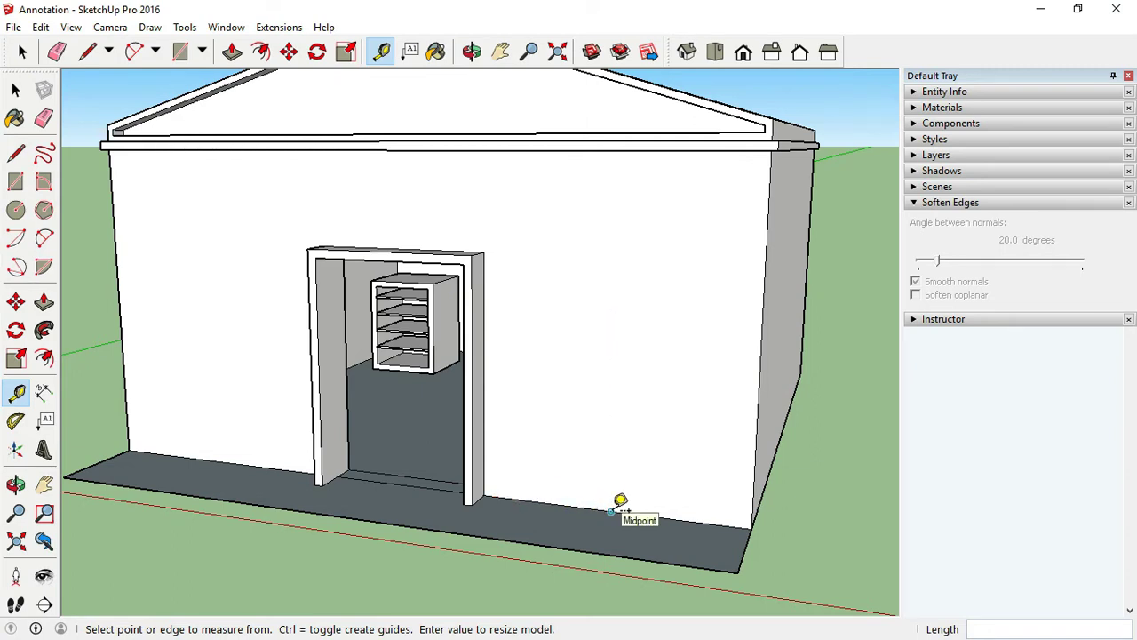
- Place horizontal guides 3' above the wall-base midpoint and 4' above that guide
click(611, 511)
text(3')
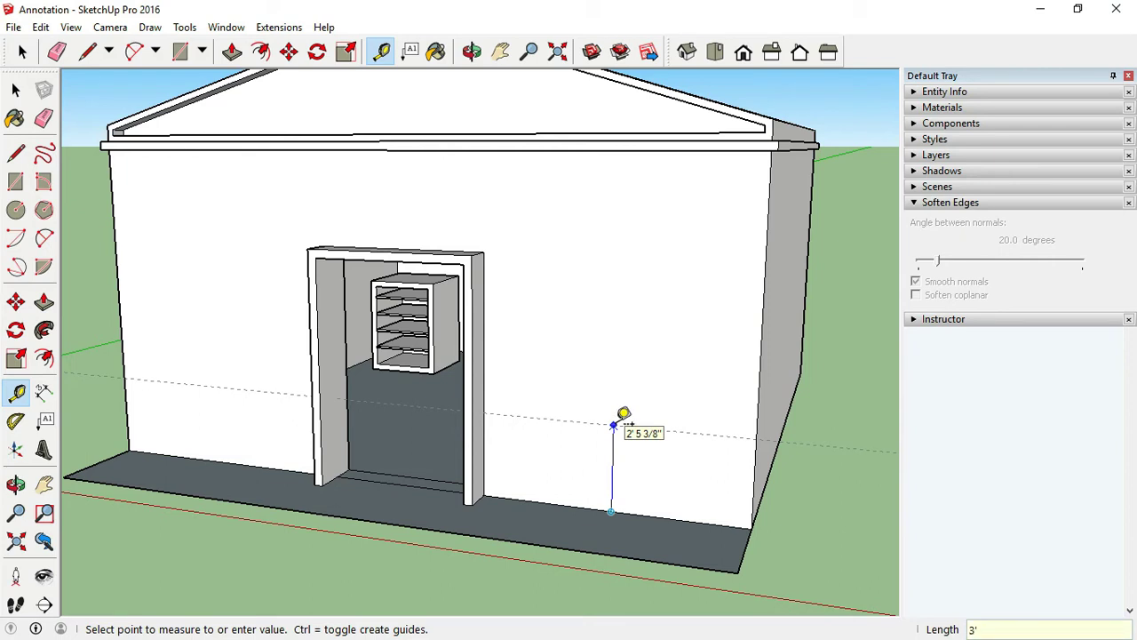
click(613, 425)
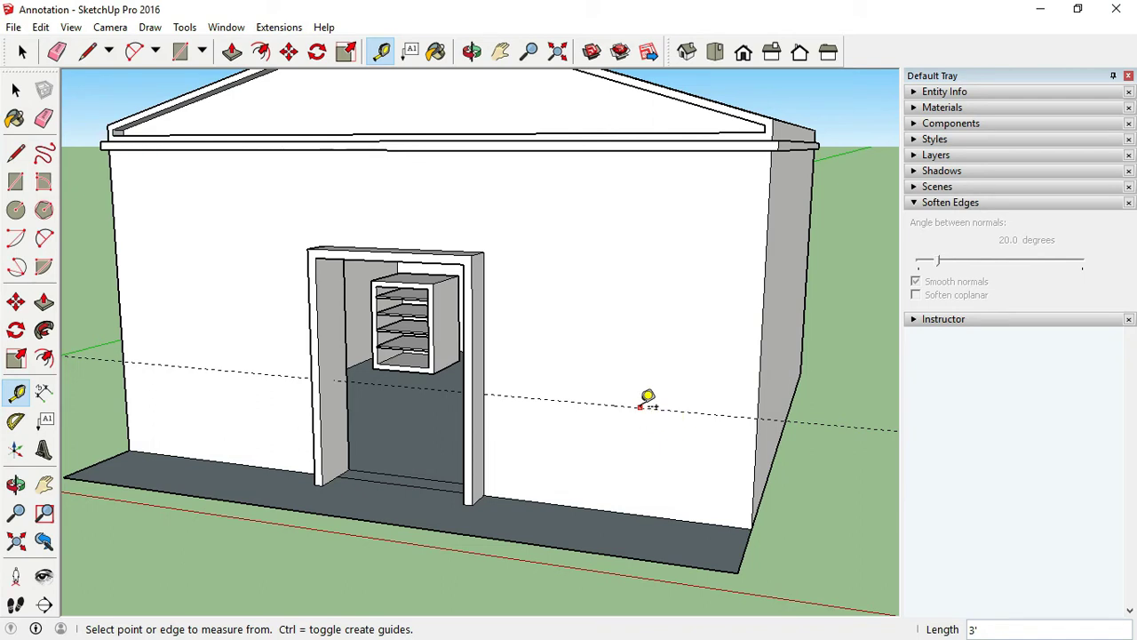
click(666, 408)
text(4)
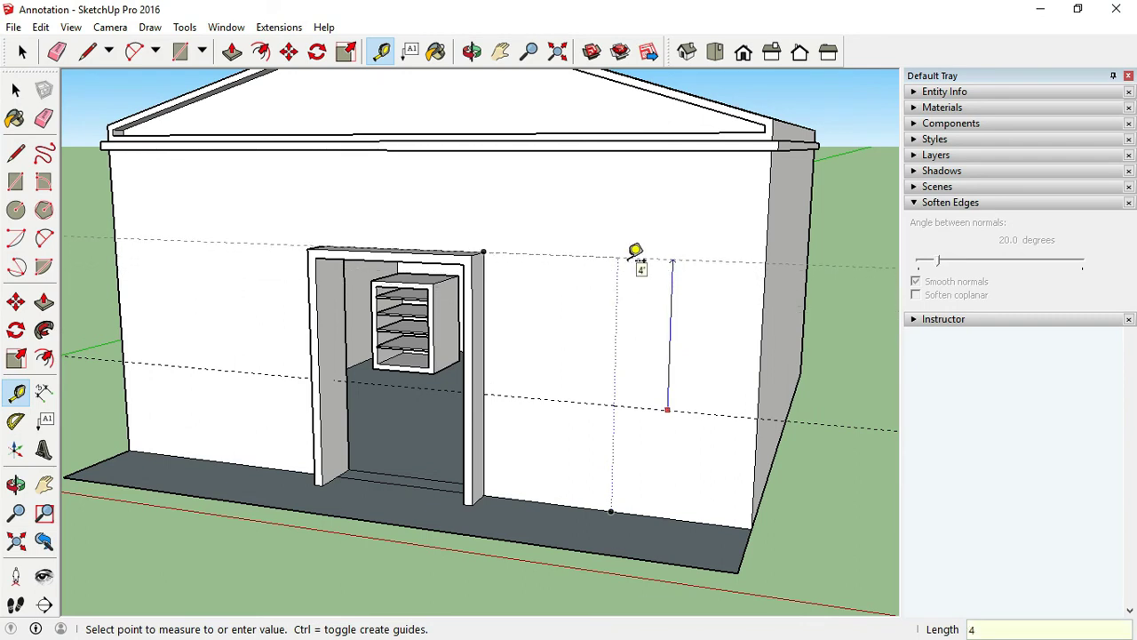
click(636, 255)
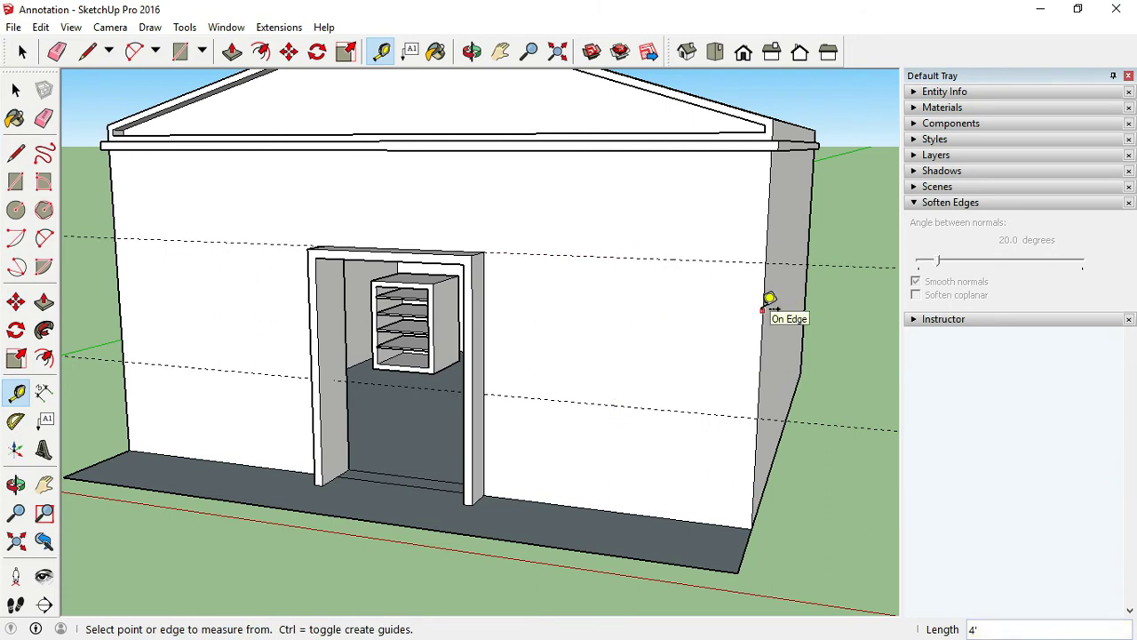
- Add vertical guides 2' in from the right wall edge and 4' further left
click(764, 308)
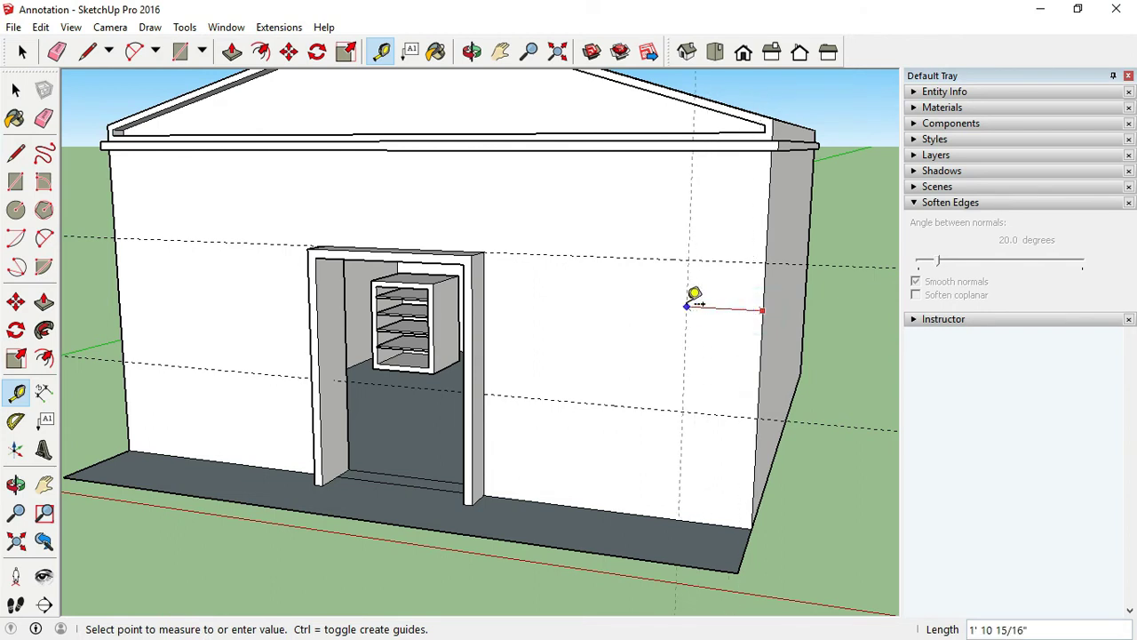
text(')
key(Return)
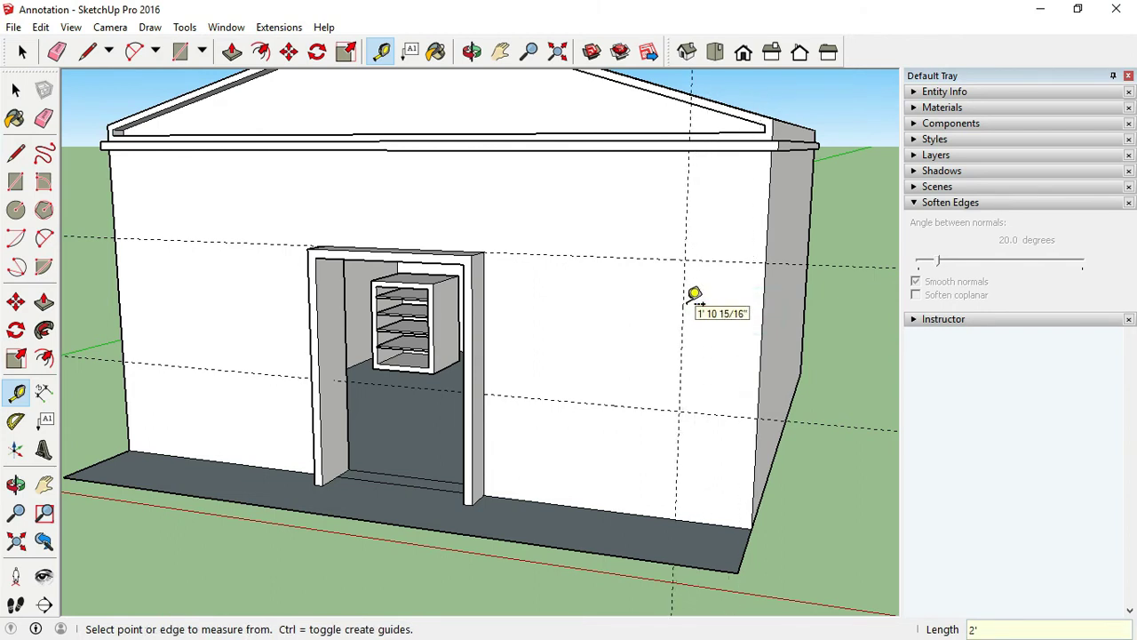
click(682, 296)
text(4)
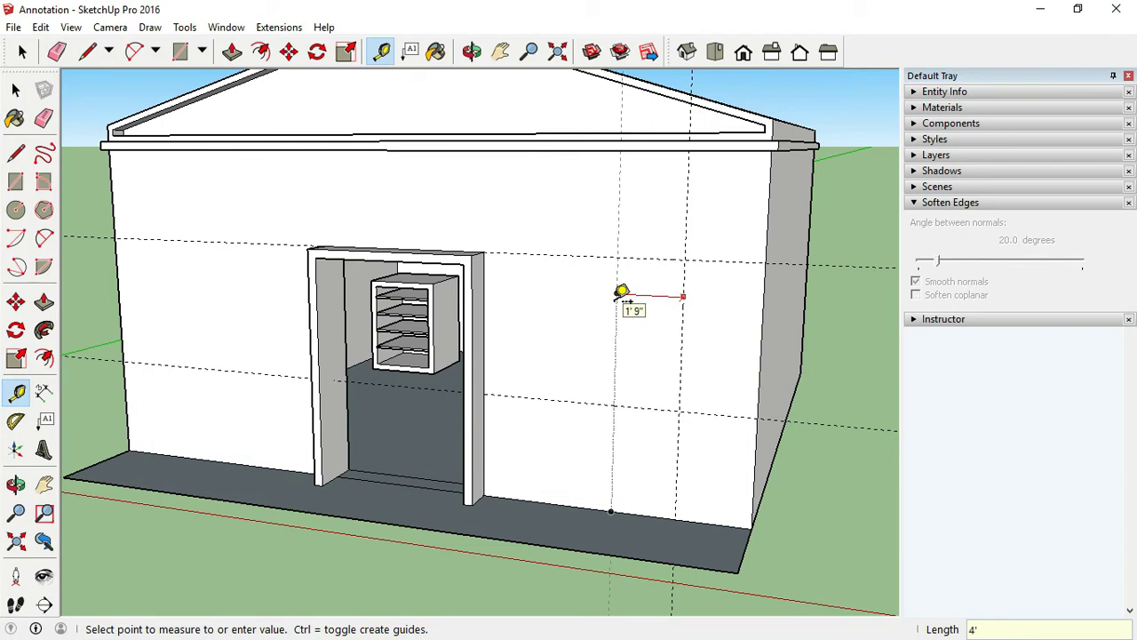
key(Return)
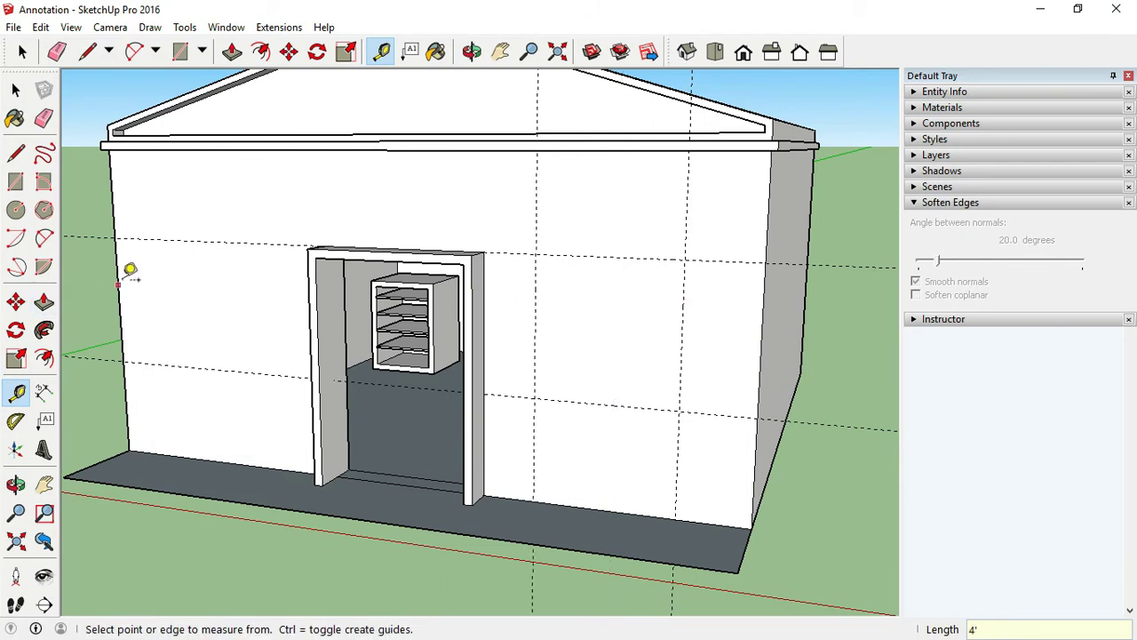
- Add vertical guides 2' in from the left wall edge and 4' further right
click(118, 282)
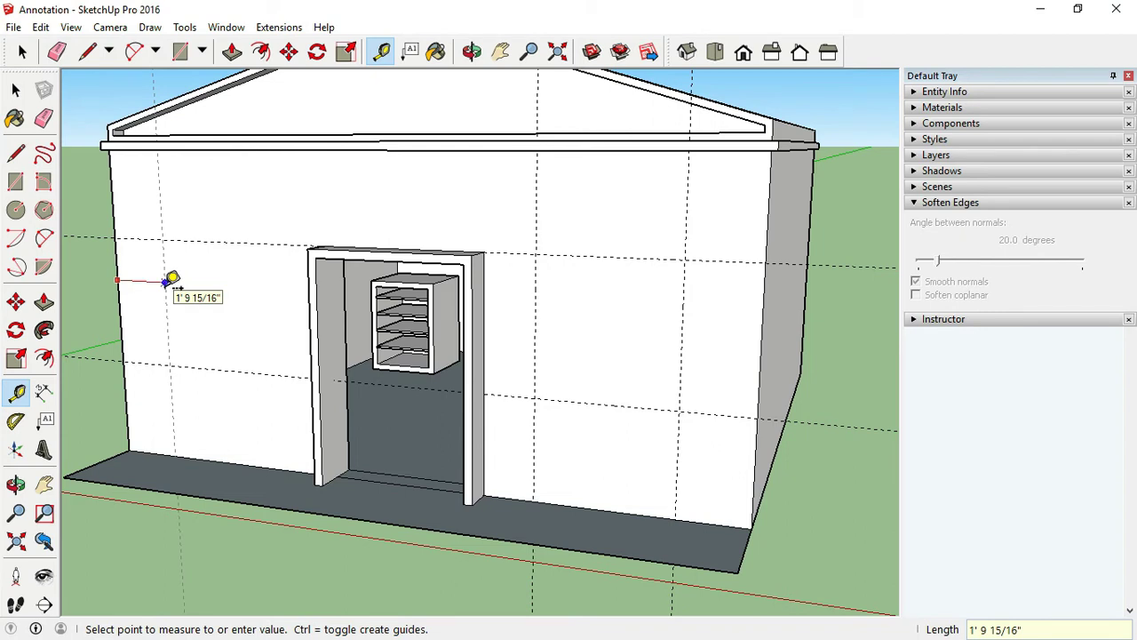
text(')
key(Return)
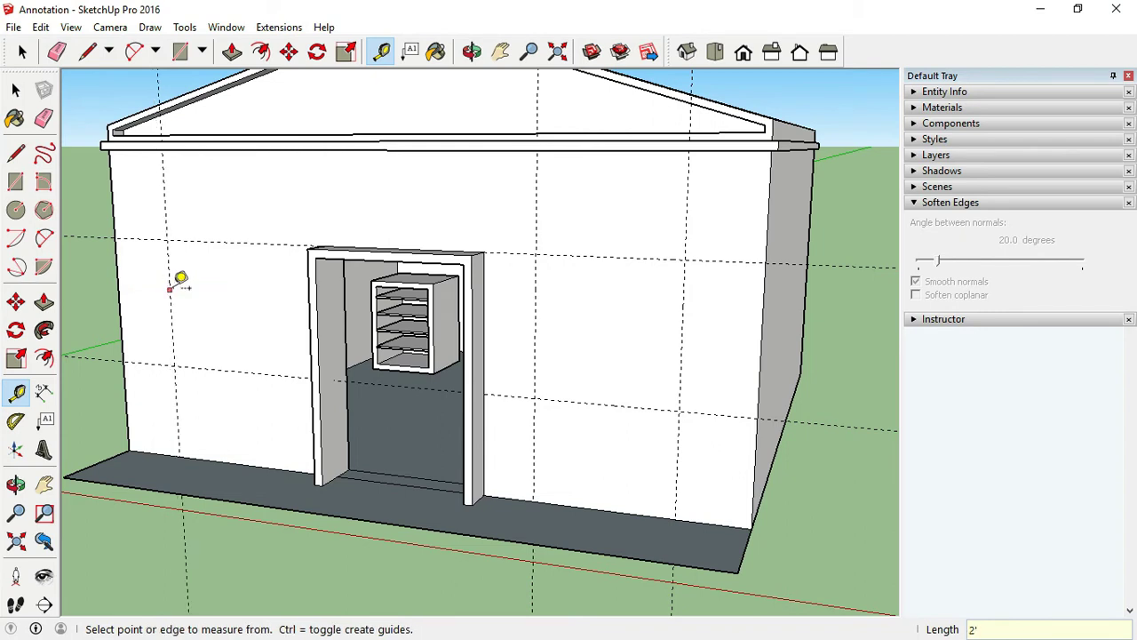
click(169, 290)
text(4)
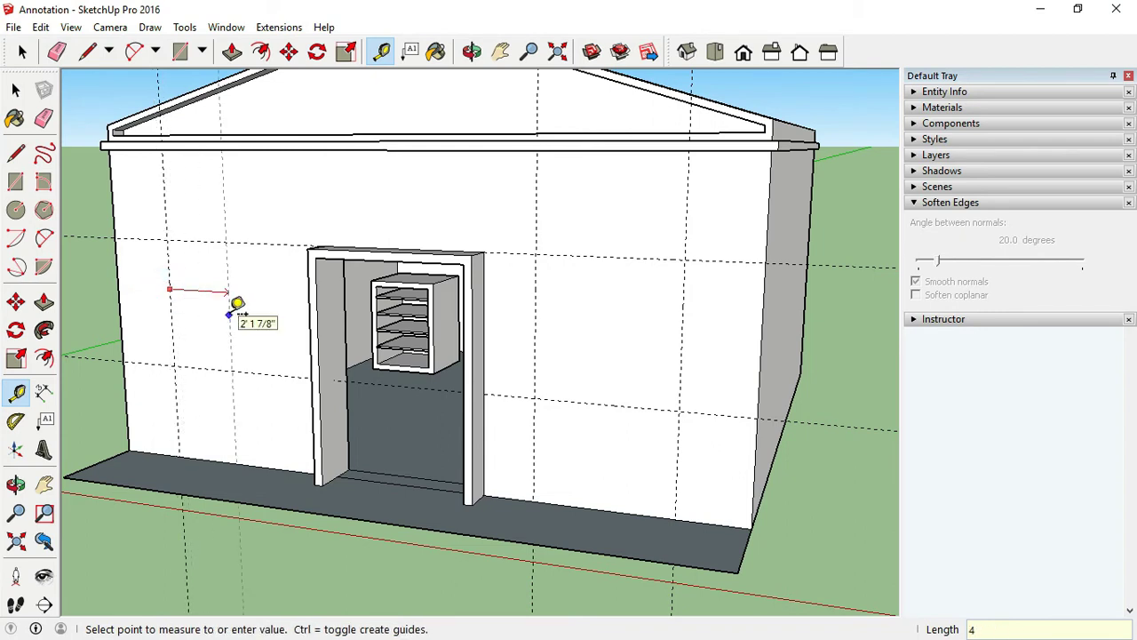
text(')
key(Return)
middle_drag(237, 305, 713, 223)
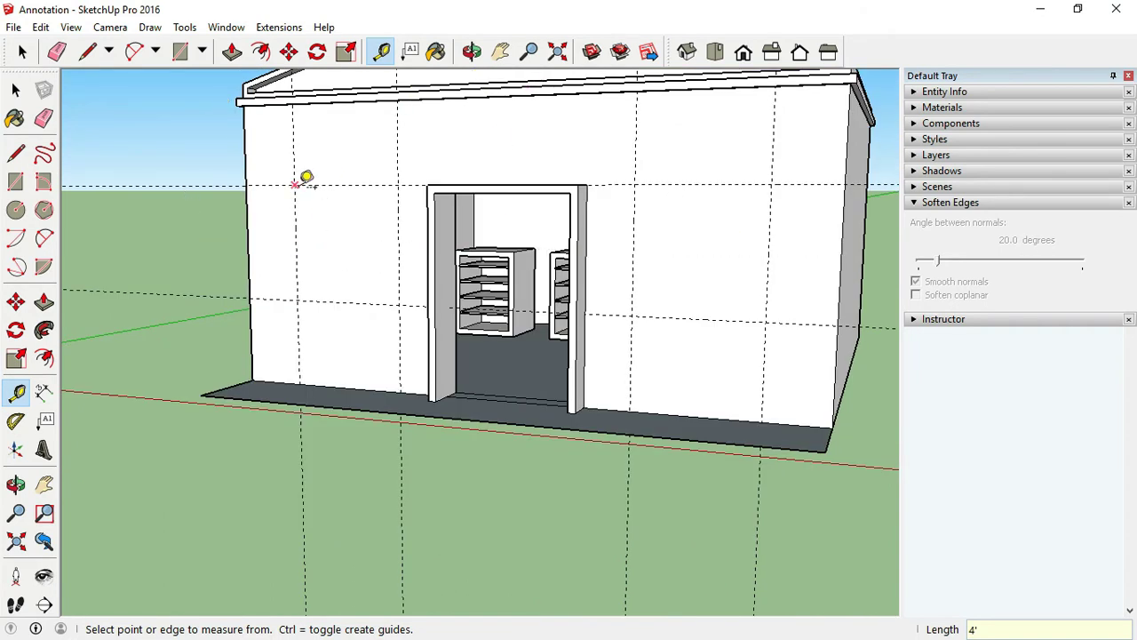
- Draw 4' × 4' window rectangles between the guide intersections on both sides of the door
key(r)
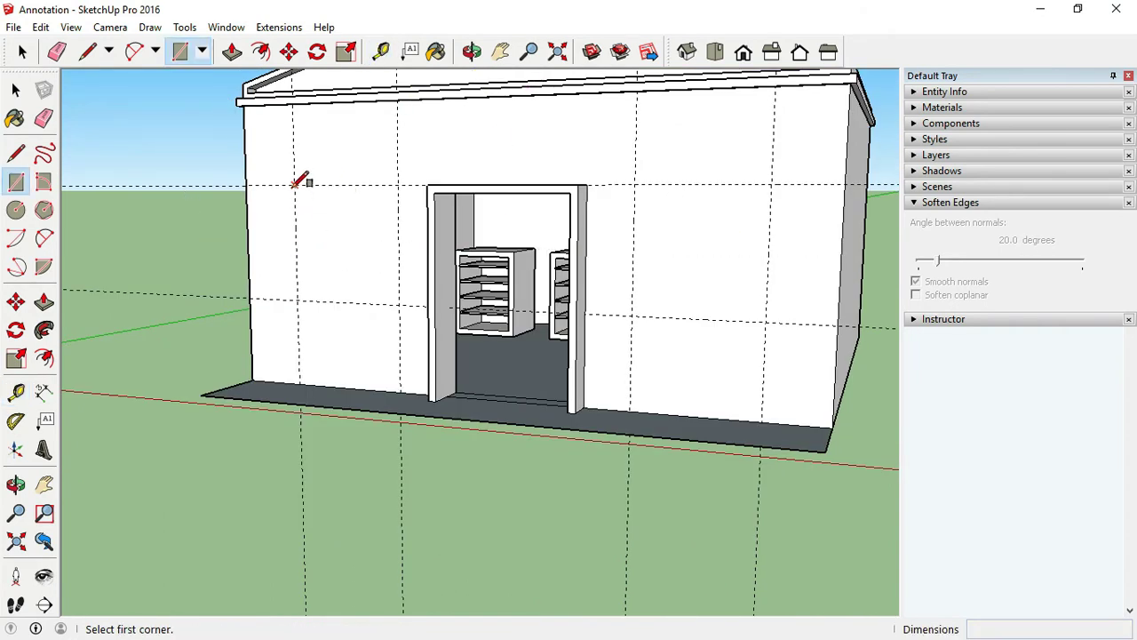
click(295, 184)
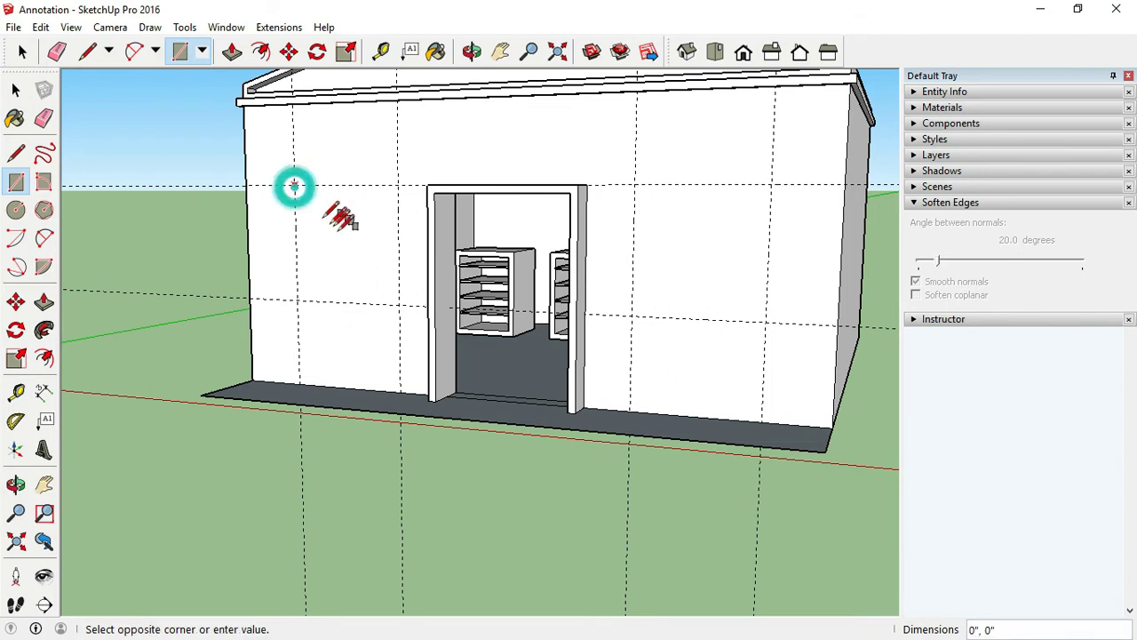
click(398, 303)
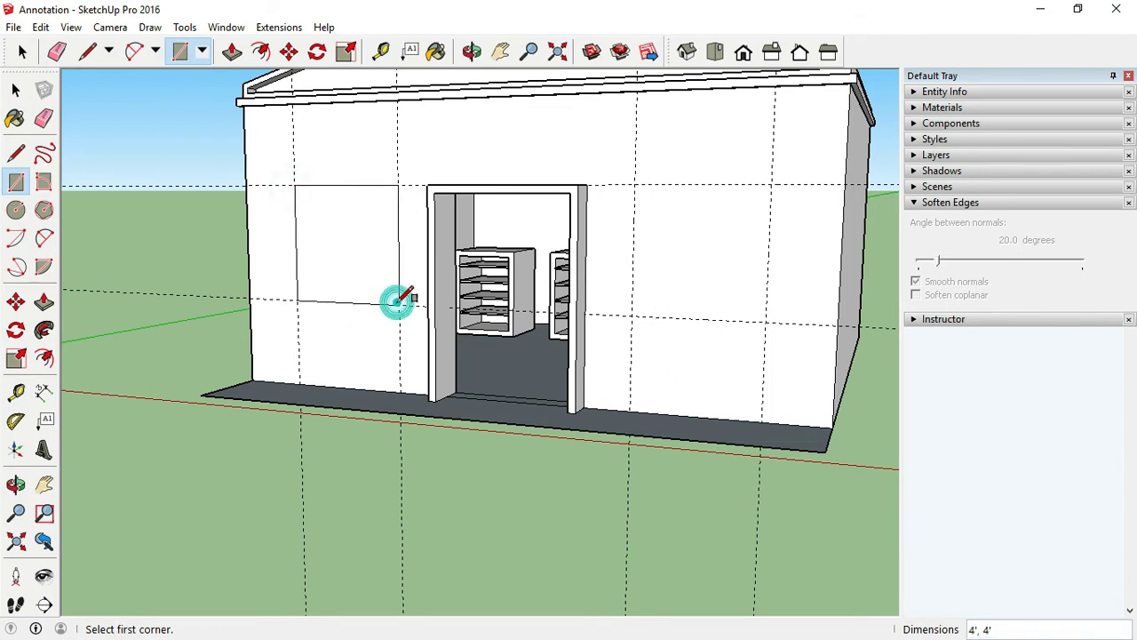
click(637, 185)
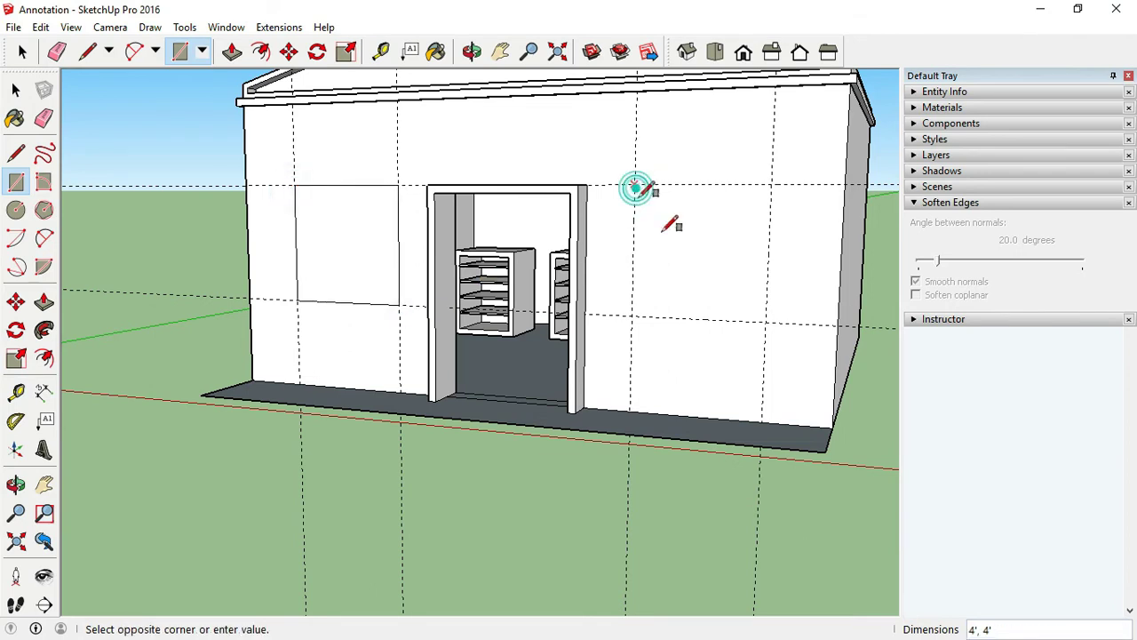
click(765, 321)
key(l)
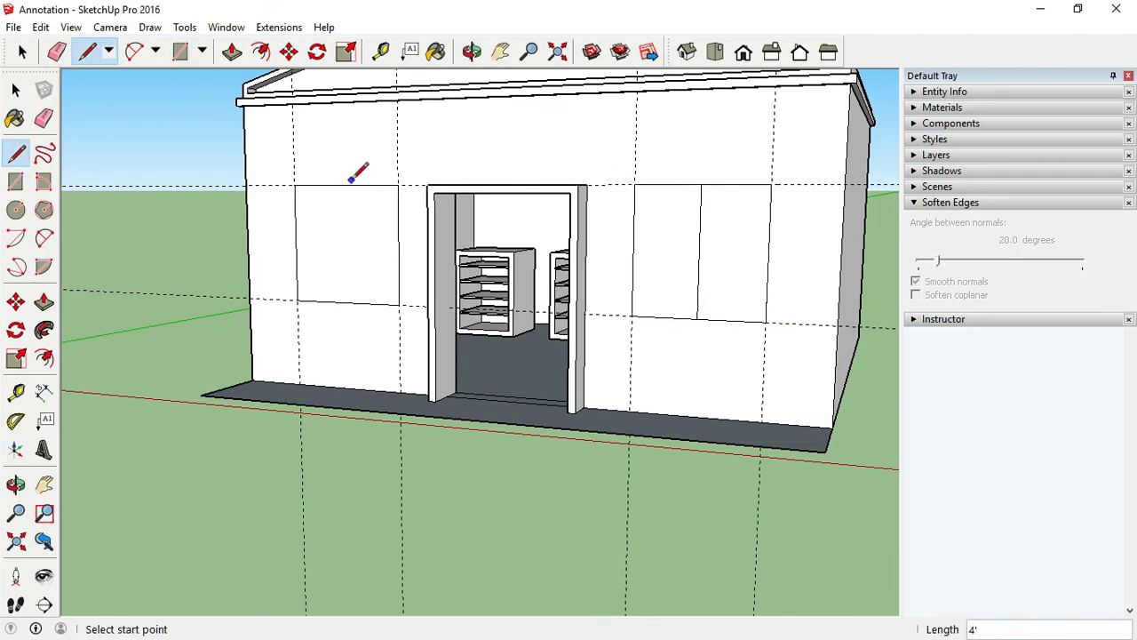
click(346, 185)
click(346, 302)
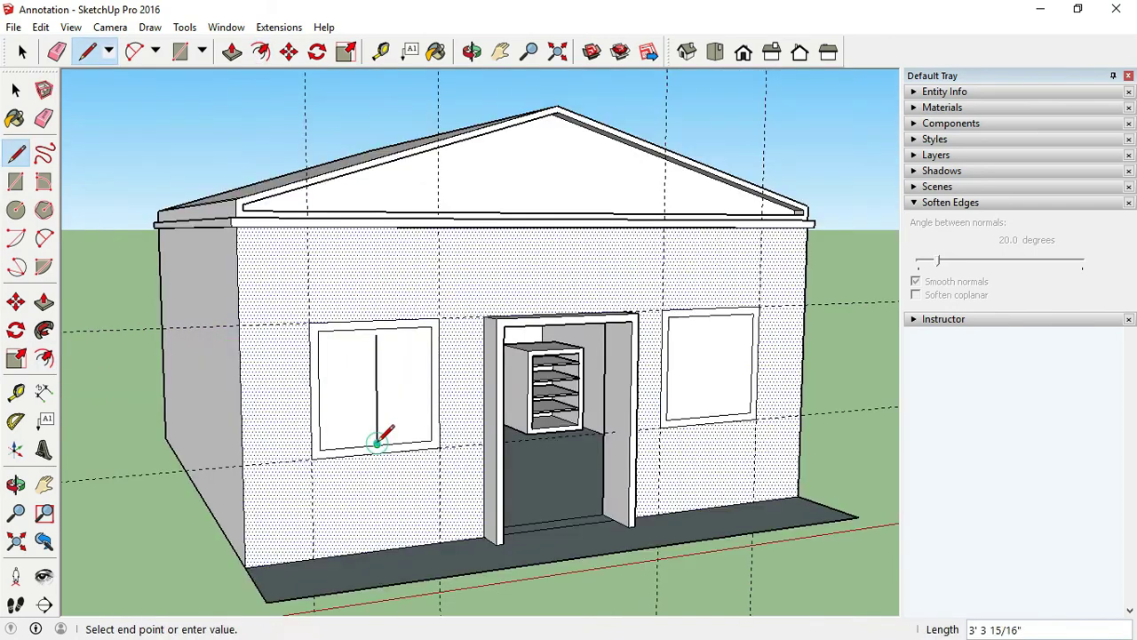
click(712, 315)
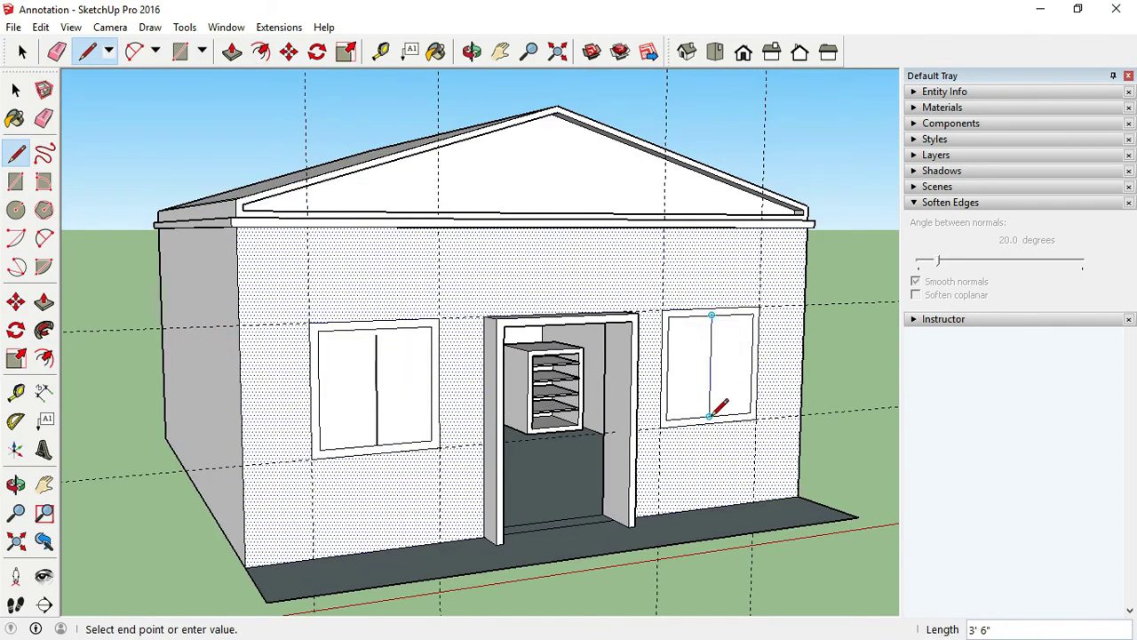
click(711, 414)
scroll(553, 342, down, 3)
key(space)
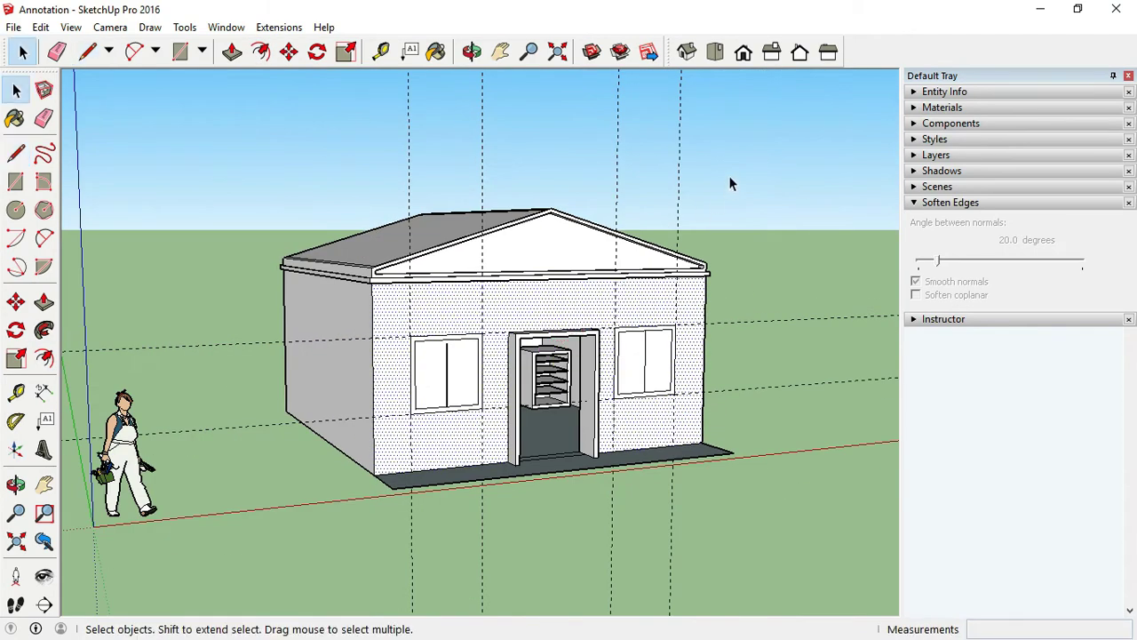
drag(367, 133, 367, 133)
key(Delete)
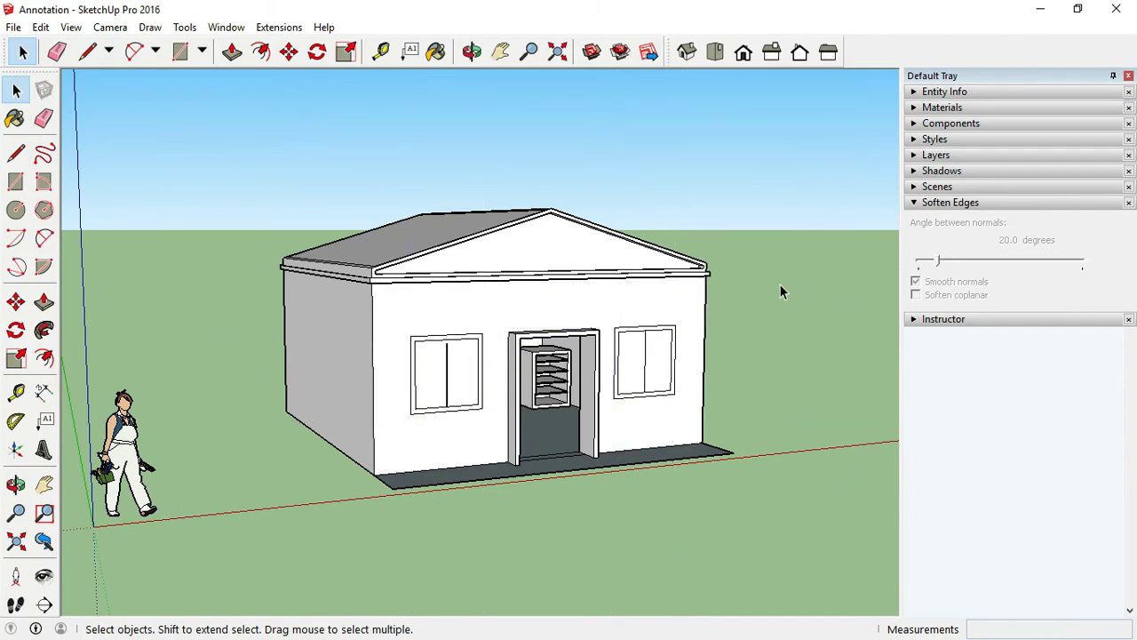
scroll(672, 356, up, 2)
middle_drag(655, 356, 488, 330)
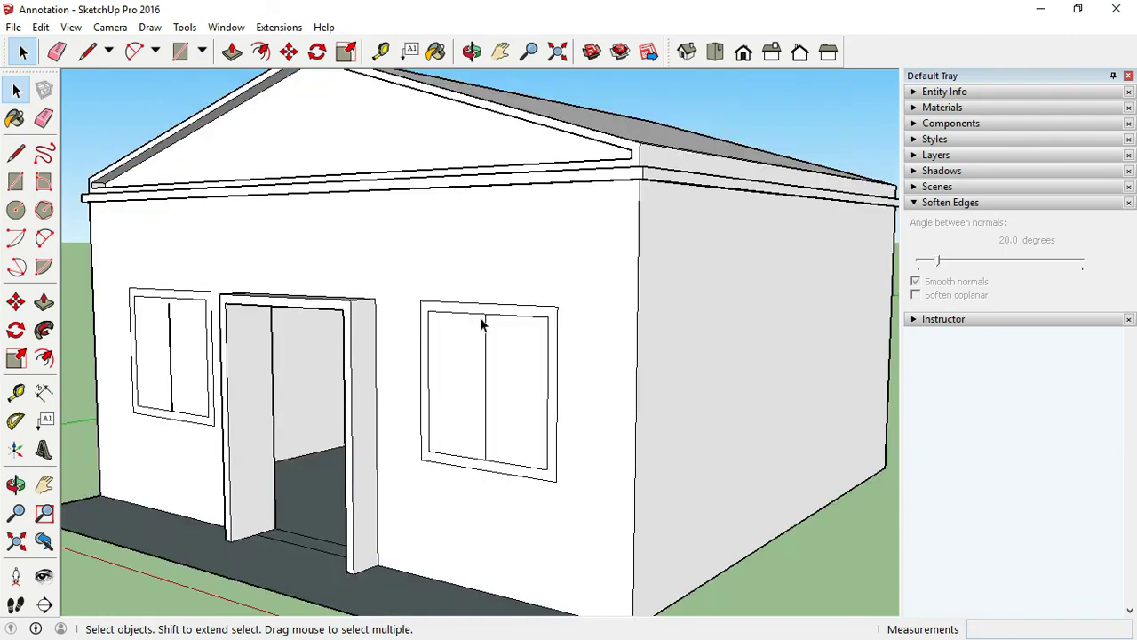
middle_drag(373, 395, 317, 477)
scroll(548, 500, down, 3)
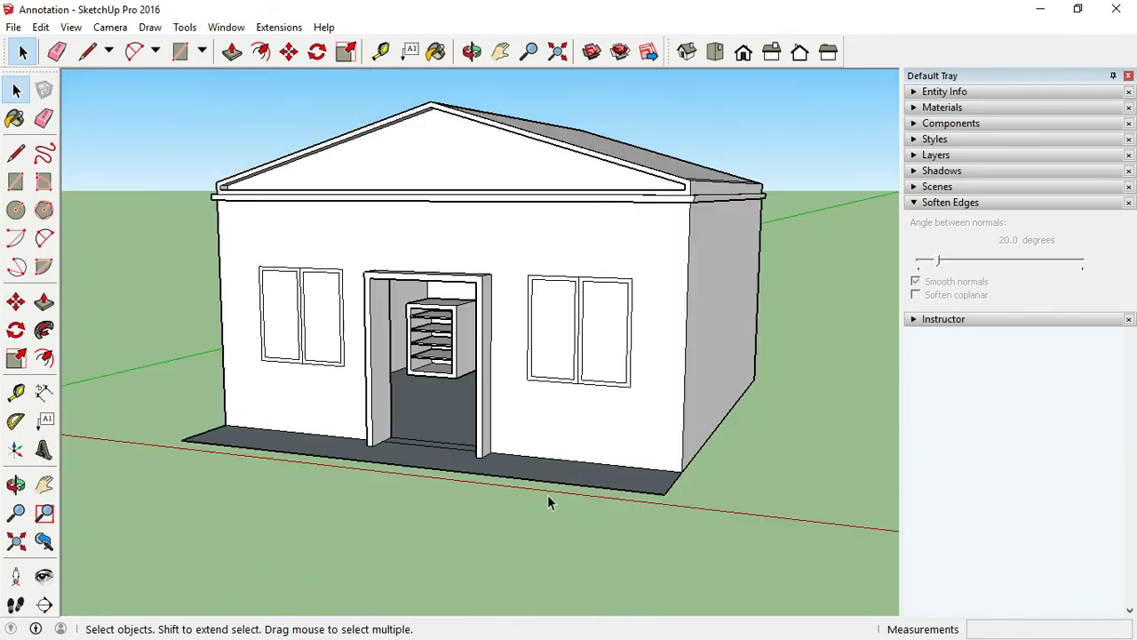
- Measure from the door's bottom corner to the wall corner and resize the model to 10'
click(15, 391)
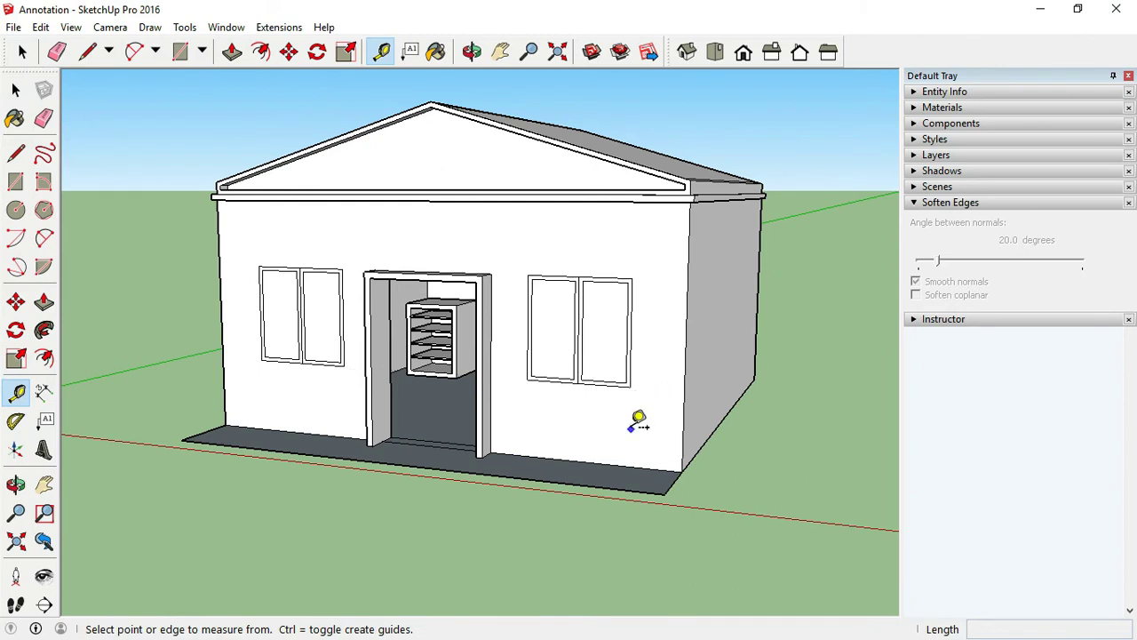
click(490, 452)
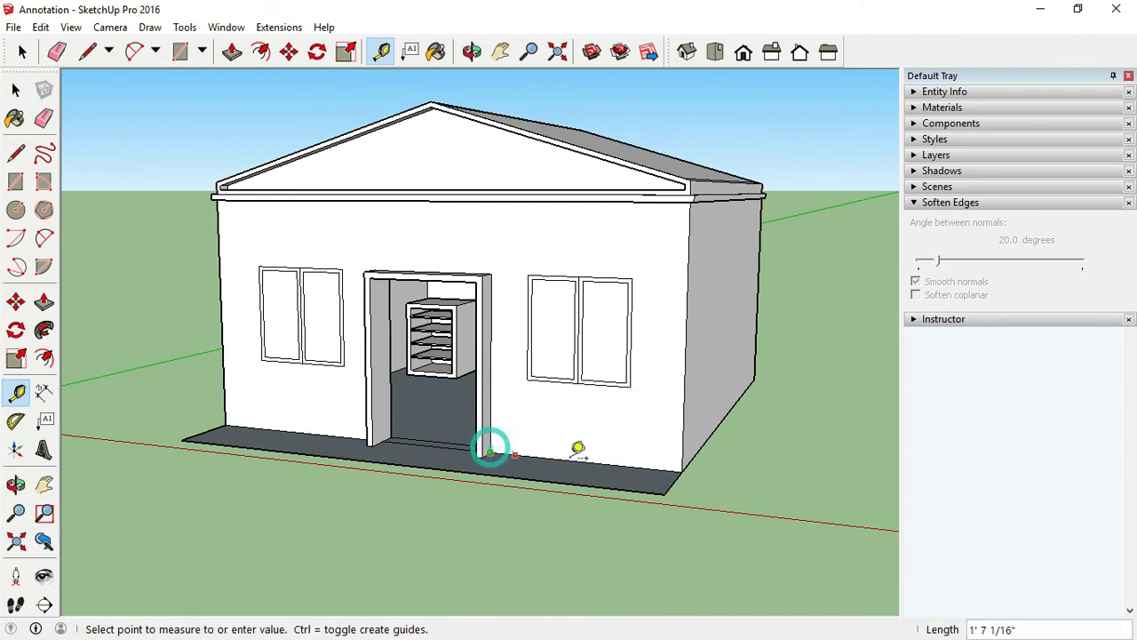
click(694, 457)
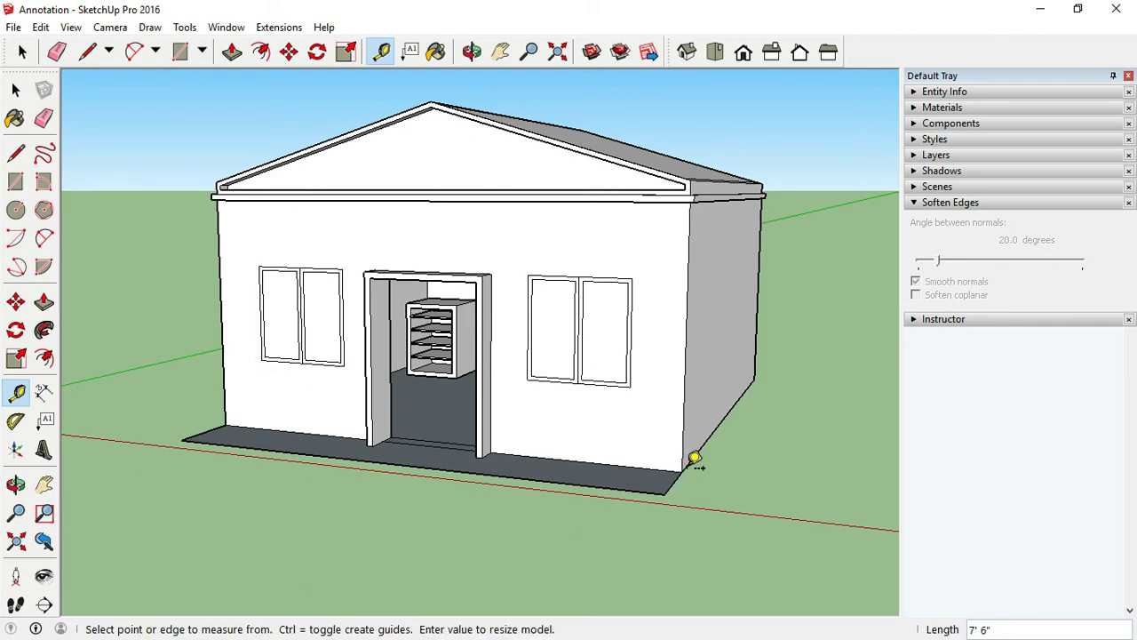
text(10')
key(Return)
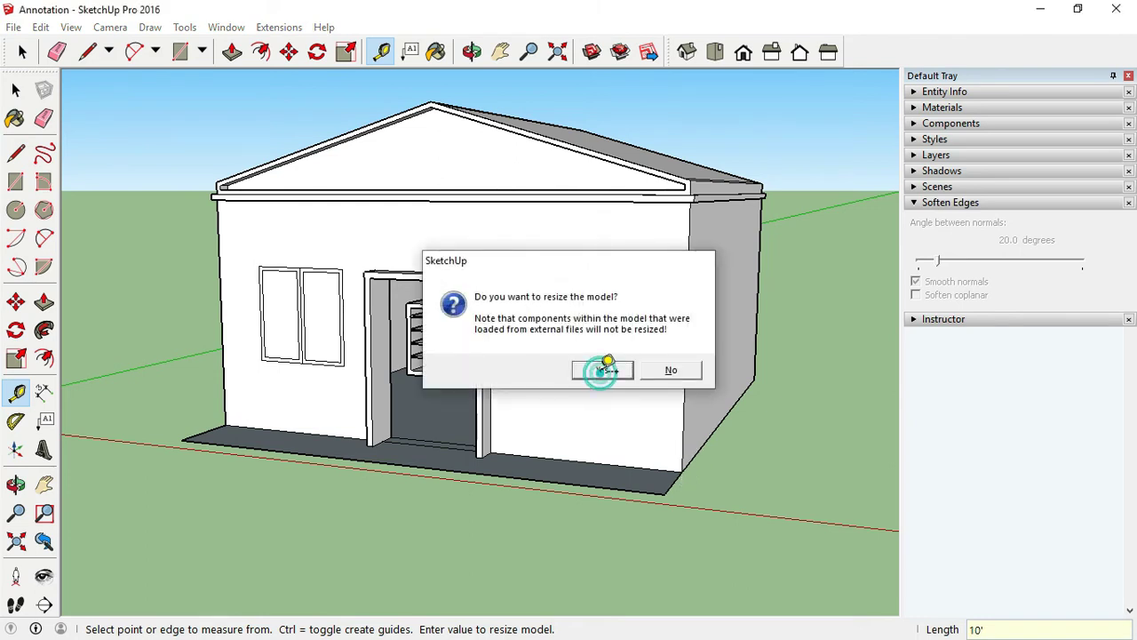
click(601, 373)
scroll(360, 369, down, 3)
scroll(590, 419, up, 2)
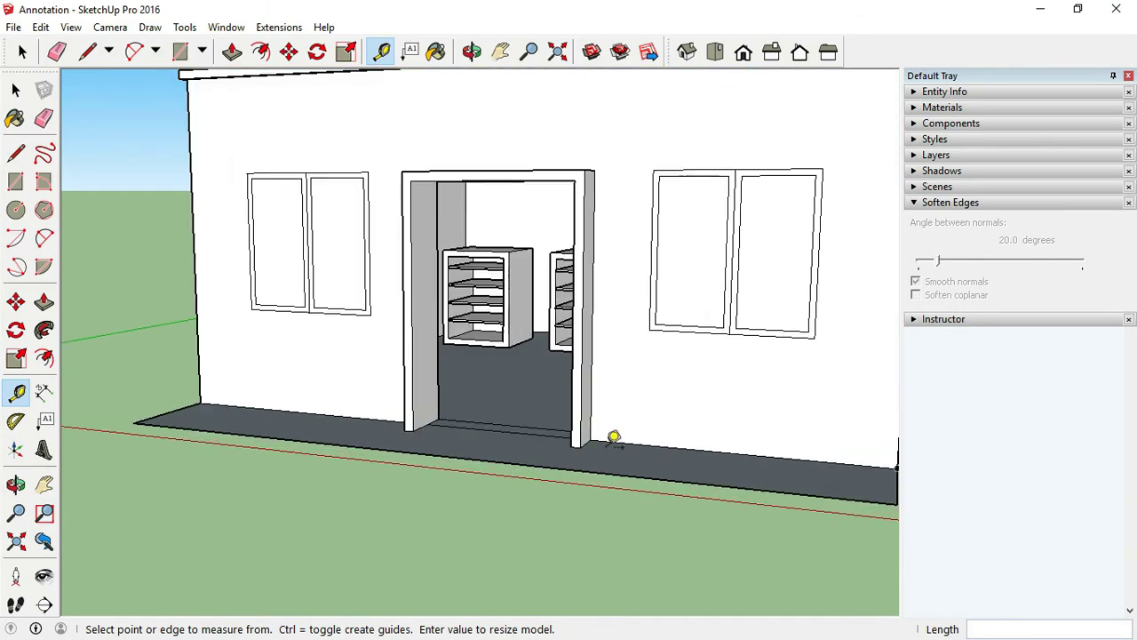
- Re-measure the door-corner to wall-corner distance to verify the 10' rescale
click(598, 432)
scroll(599, 432, up, 1)
scroll(599, 432, down, 1)
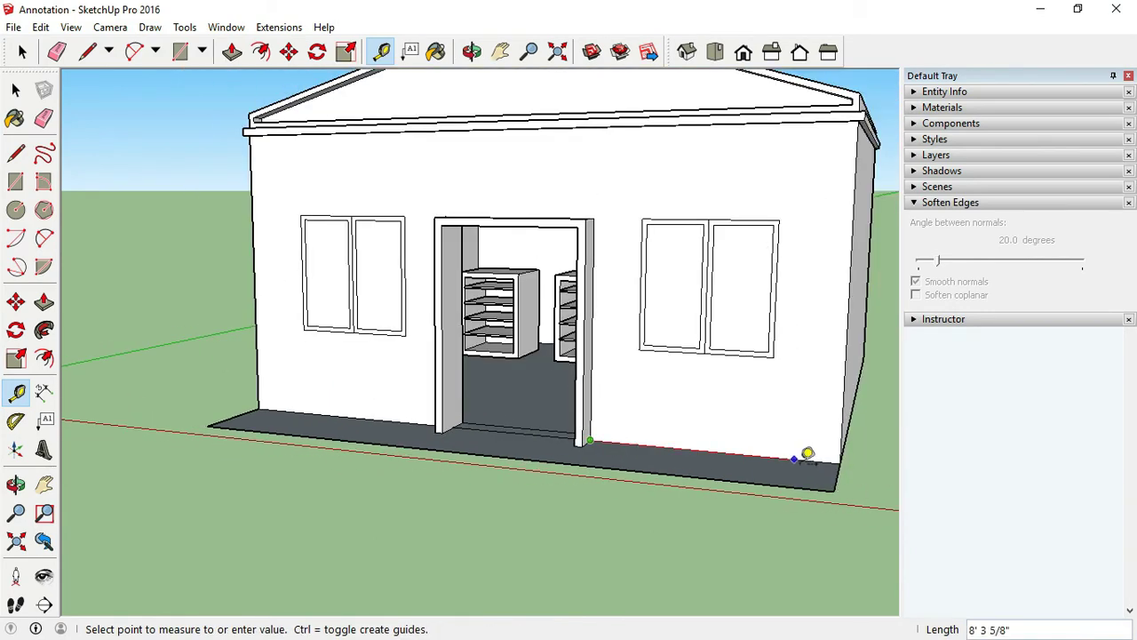
click(847, 451)
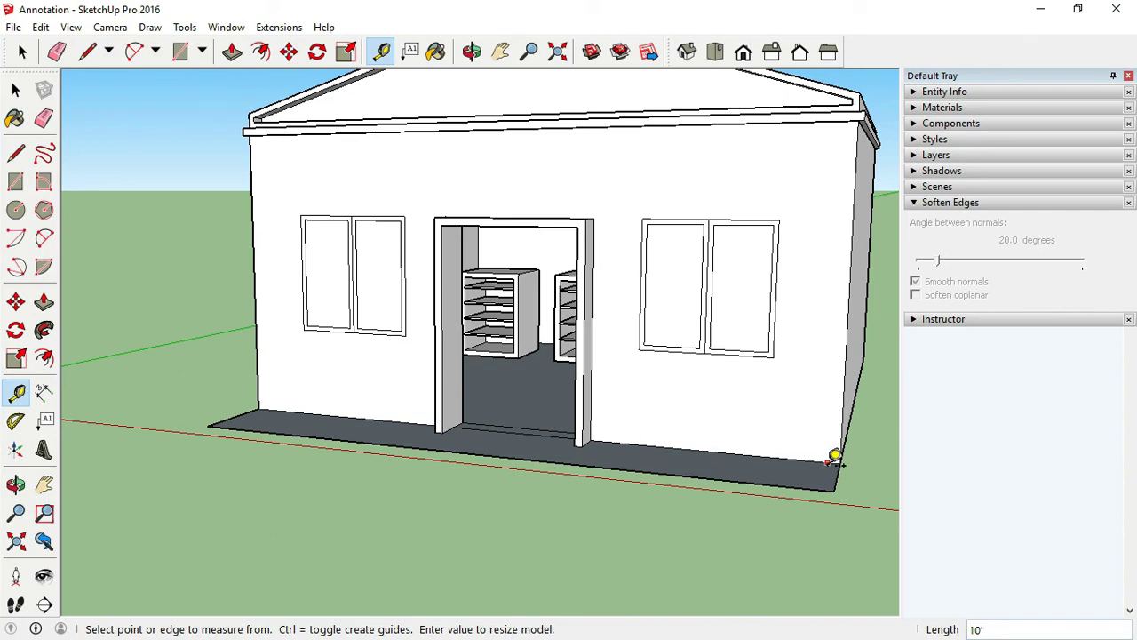
right_click(835, 458)
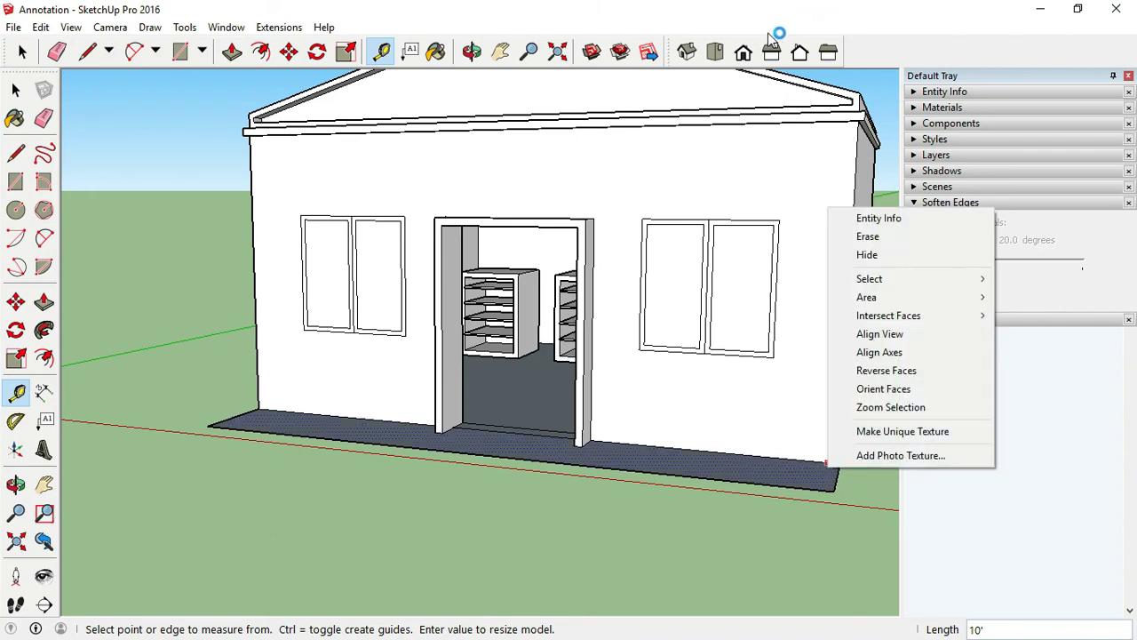
click(702, 480)
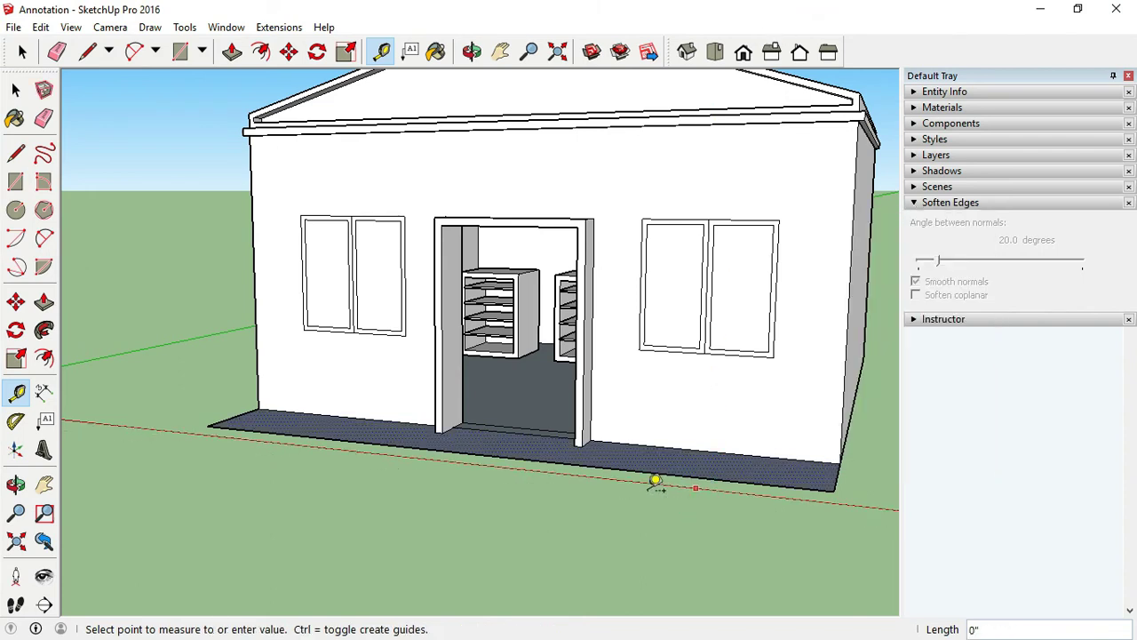
key(Escape)
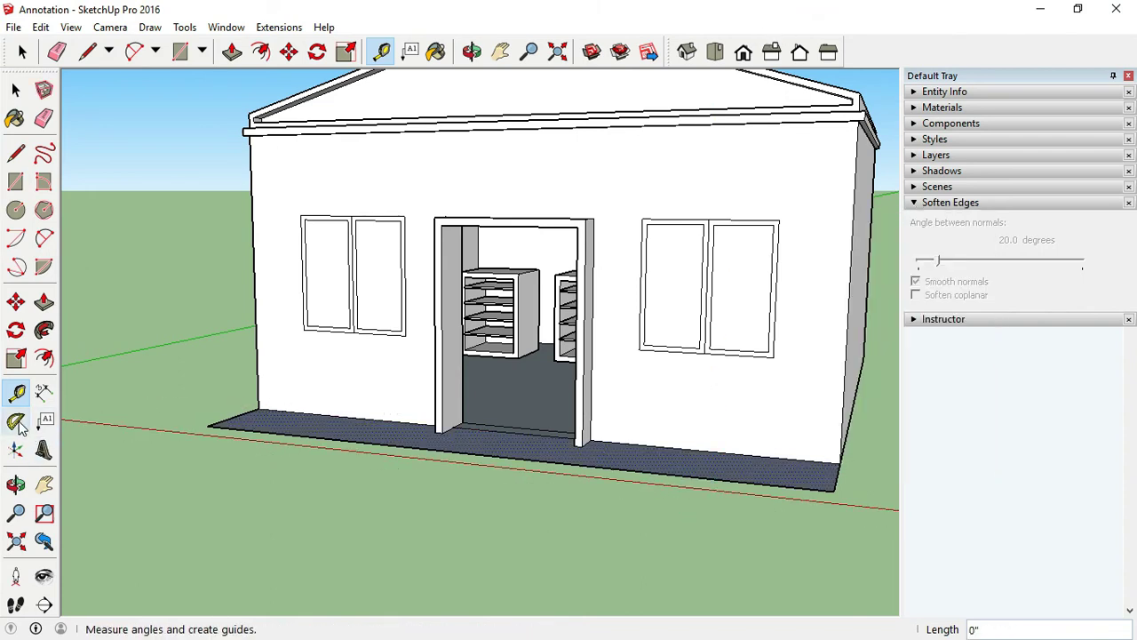
- With the Protractor, place a 30° guide rising from the left eave corner along the eave
click(16, 422)
scroll(613, 505, down, 3)
scroll(472, 223, up, 4)
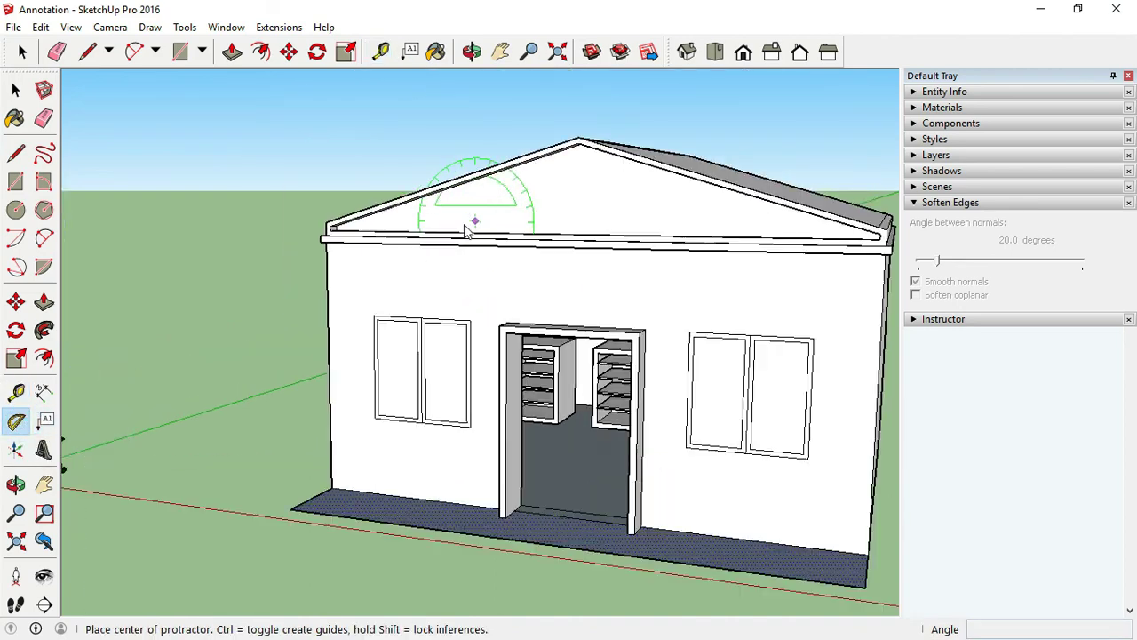
scroll(359, 238, up, 2)
scroll(360, 238, up, 2)
mouse_move(356, 238)
middle_down()
mouse_move(421, 299)
mouse_move(363, 264)
middle_up()
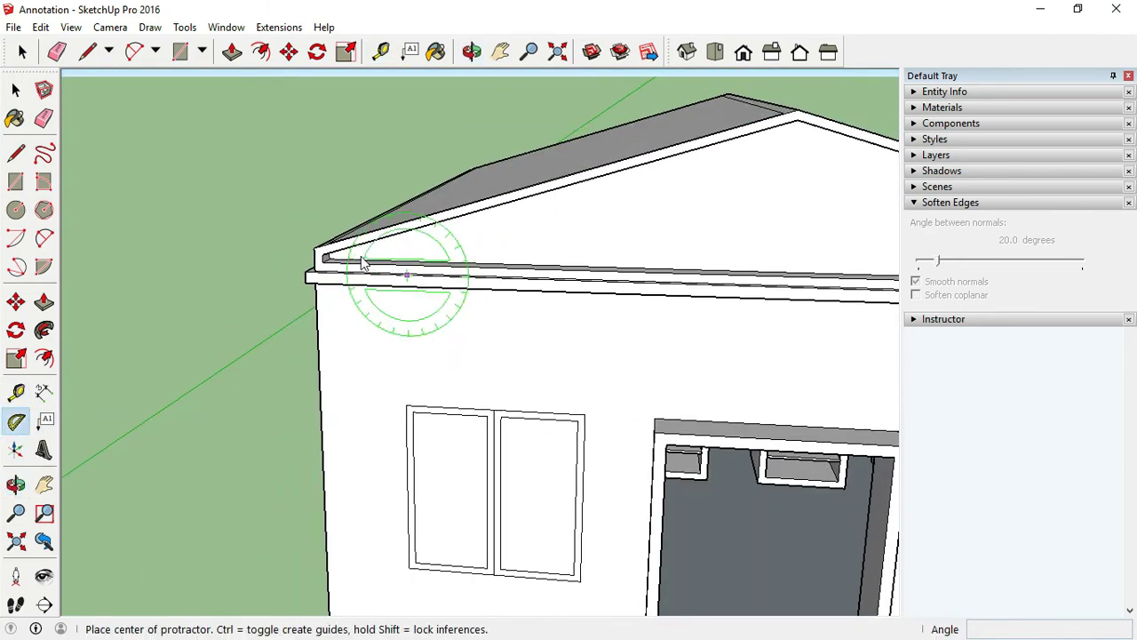
click(315, 251)
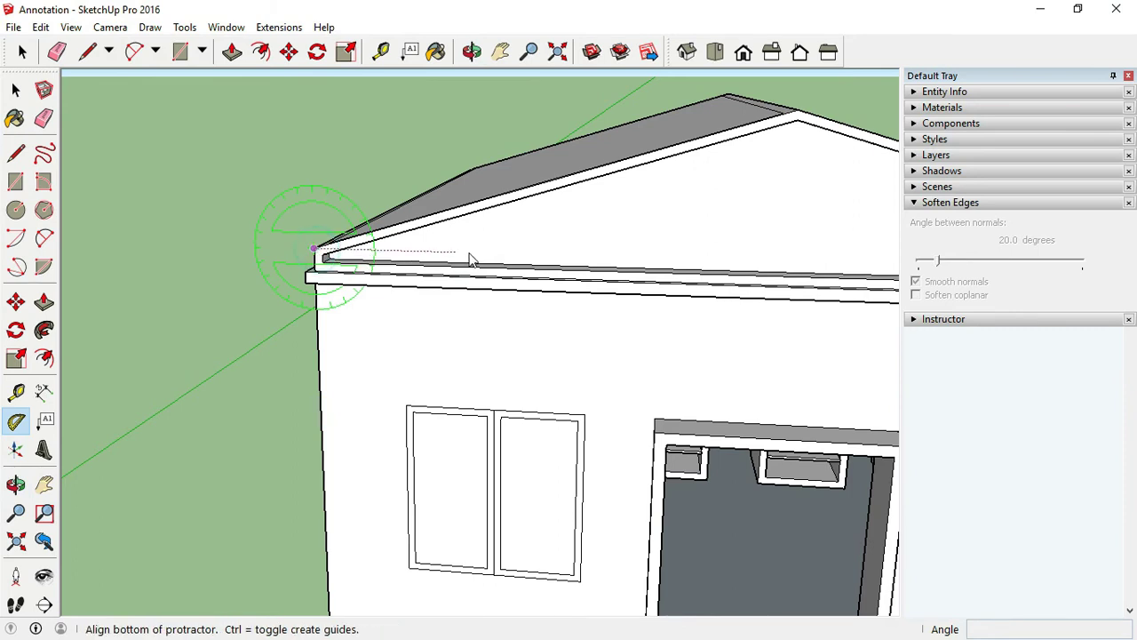
click(629, 253)
text(30)
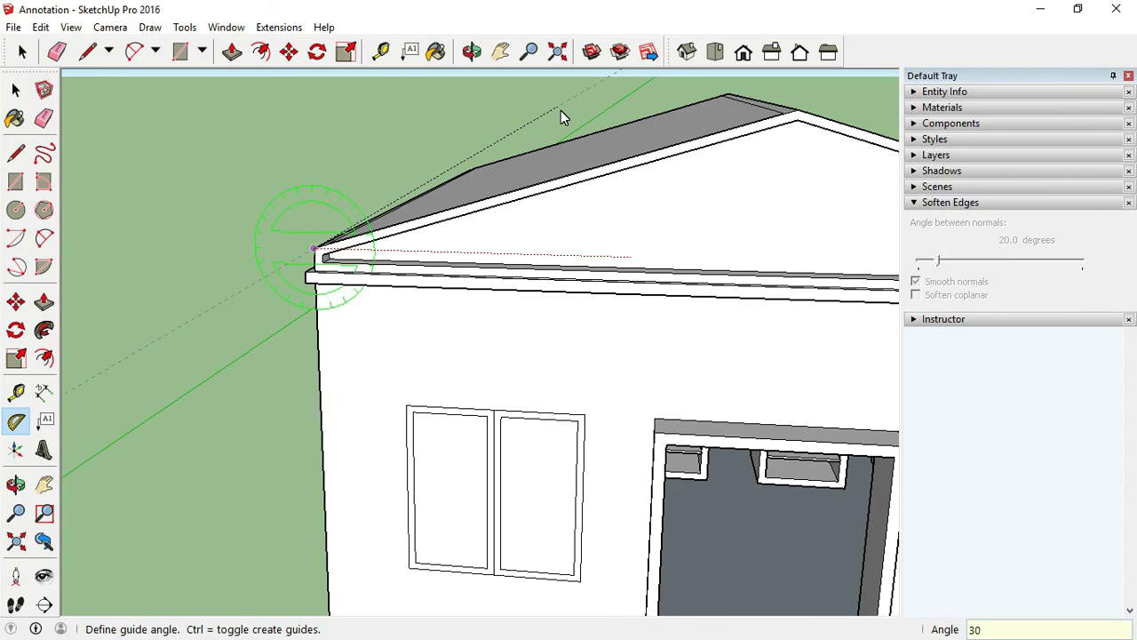
key(Return)
- Place a matching 30° guide rising from the right eave corner
scroll(409, 303, down, 2)
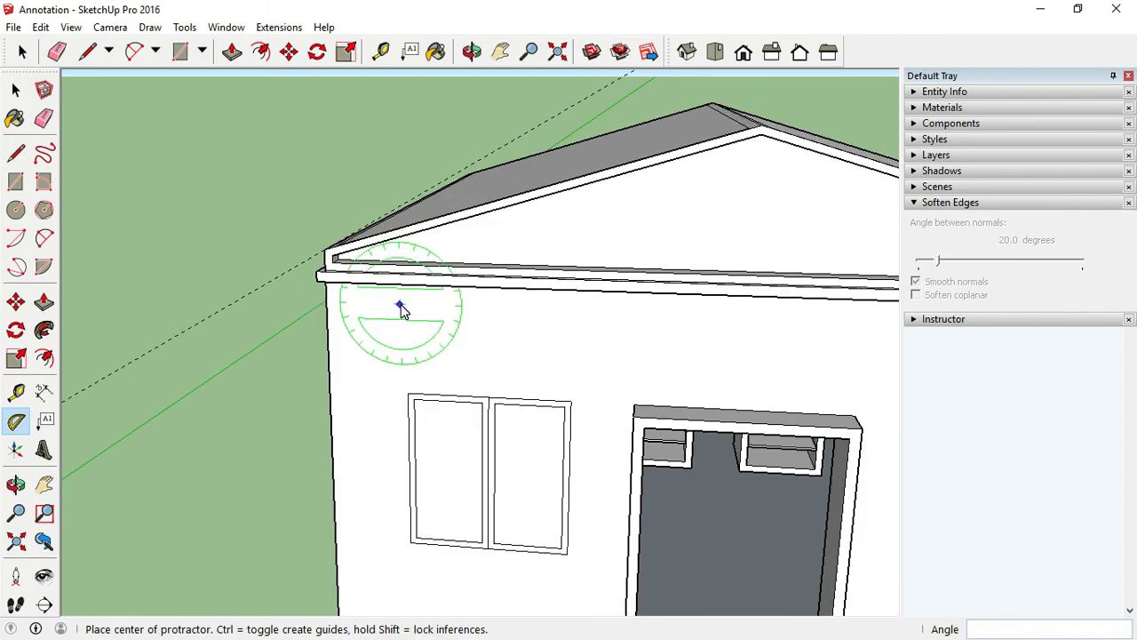
scroll(329, 284, down, 2)
scroll(227, 348, down, 2)
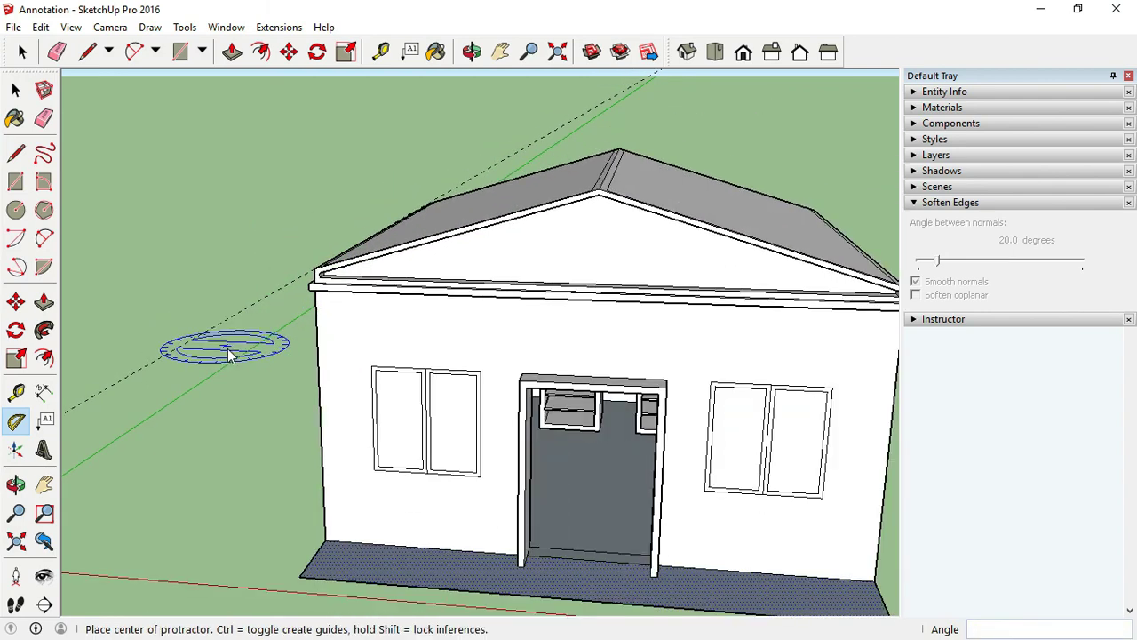
scroll(227, 348, down, 1)
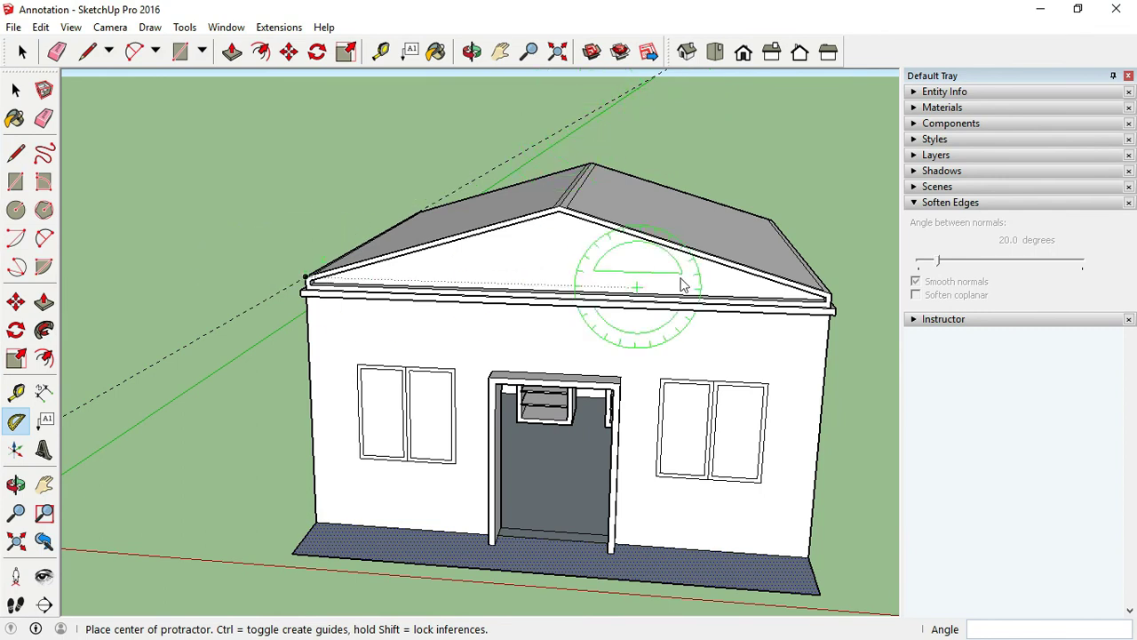
click(829, 297)
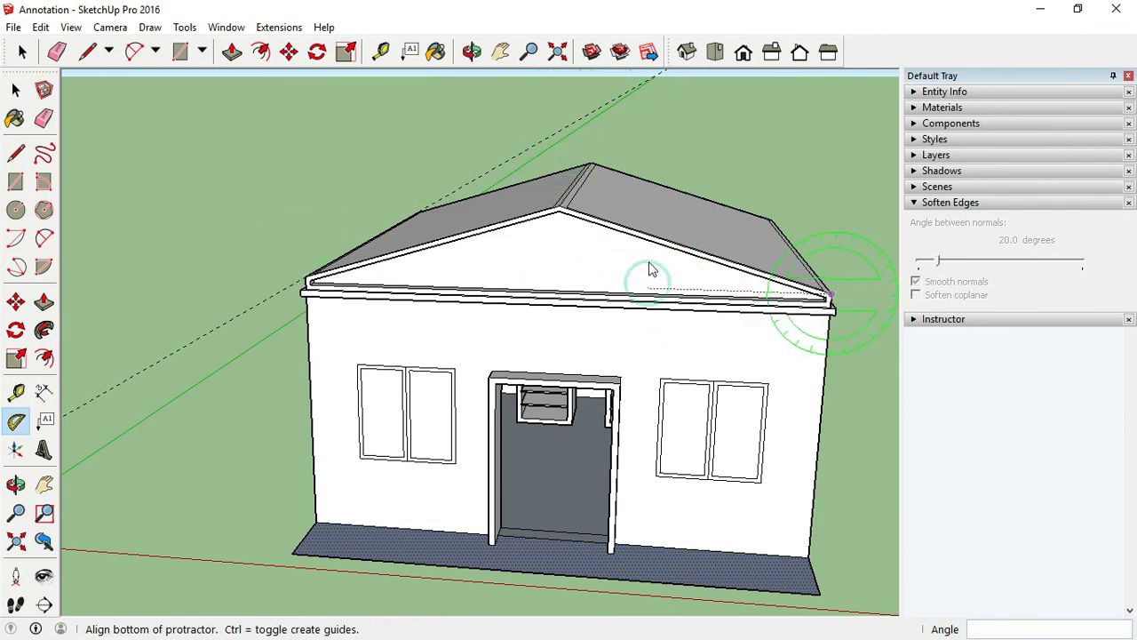
click(647, 268)
text(30)
key(Return)
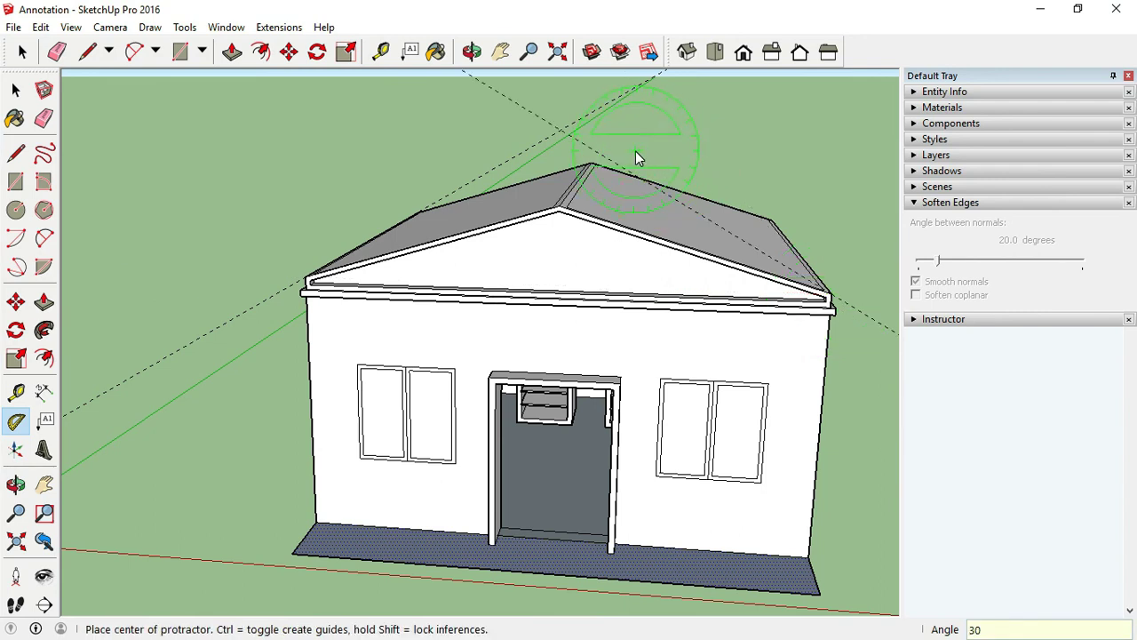
- Draw lines from the guides' intersection to the right and left eave corners and back, closing the gable
key(l)
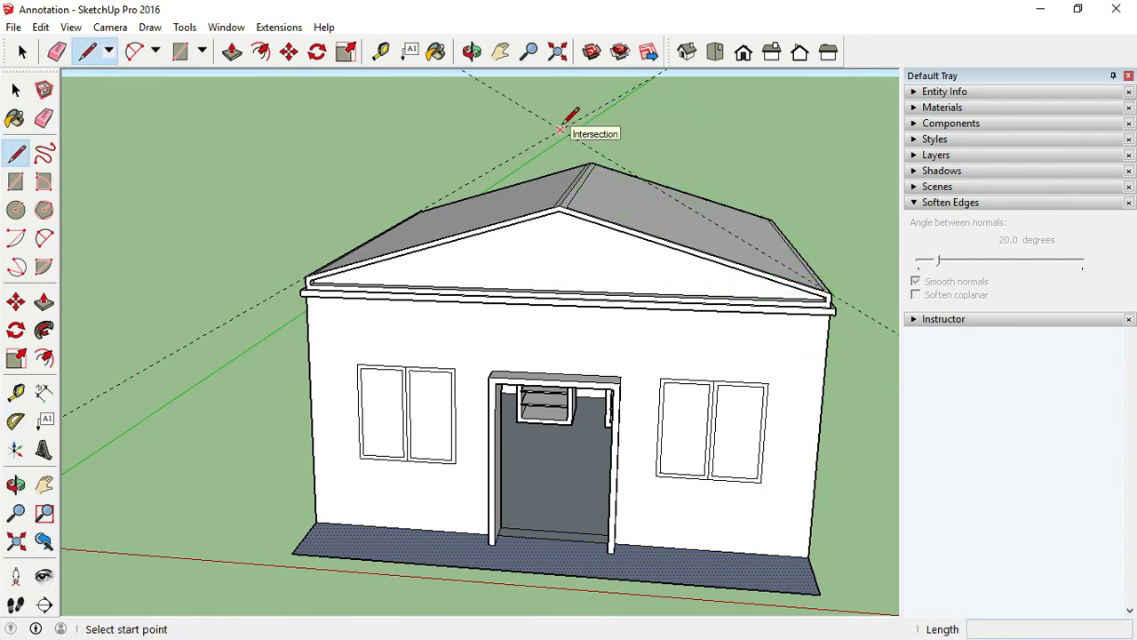
click(560, 130)
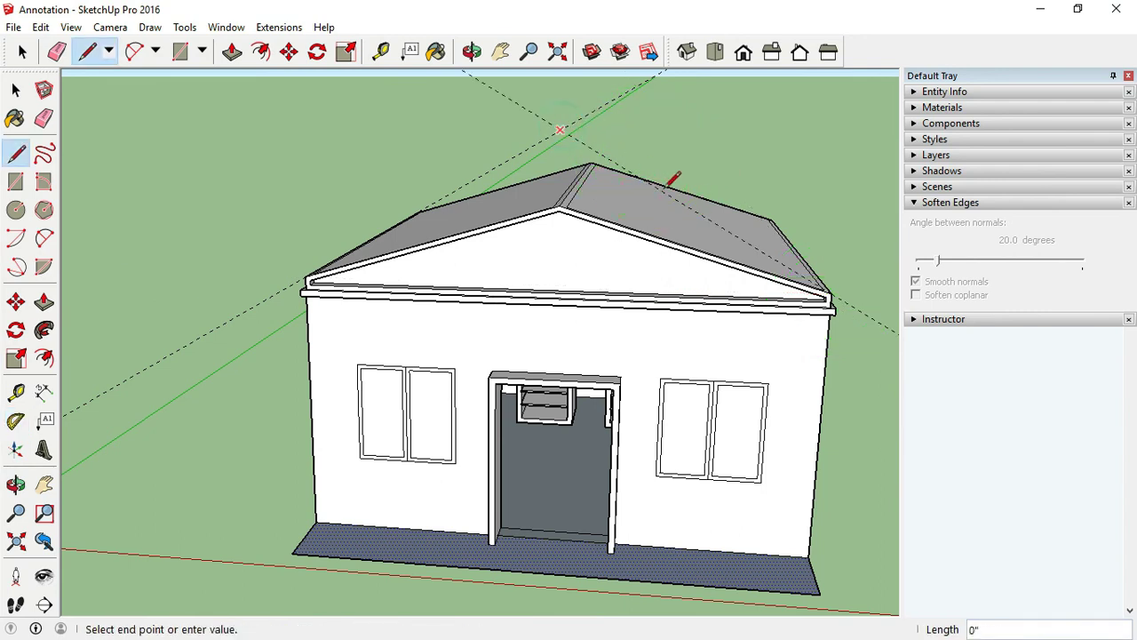
click(831, 291)
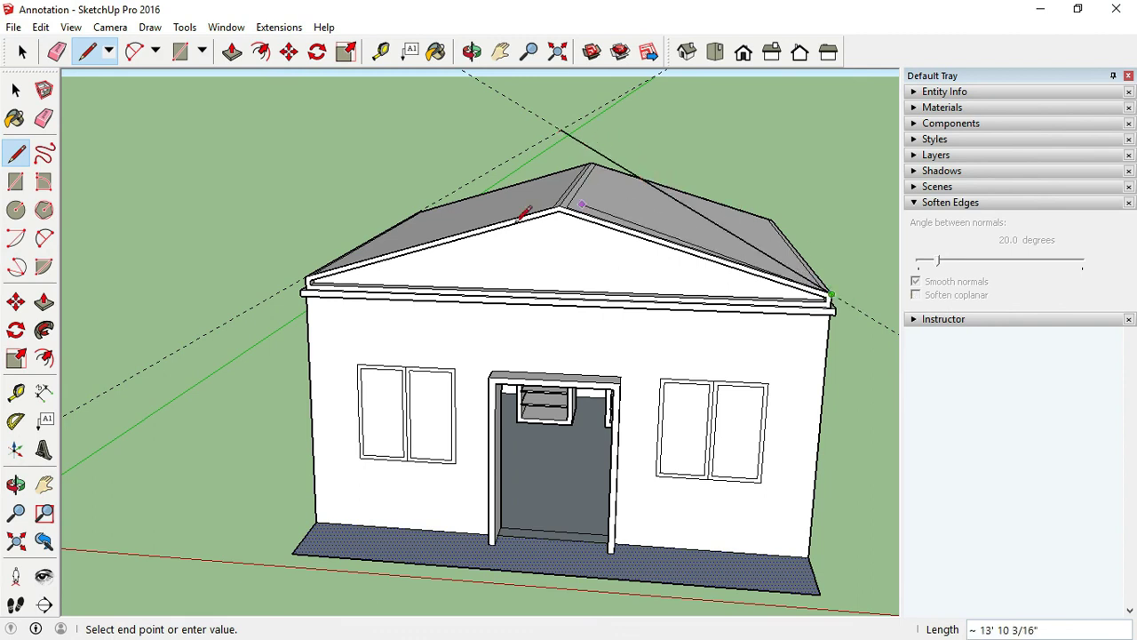
click(306, 276)
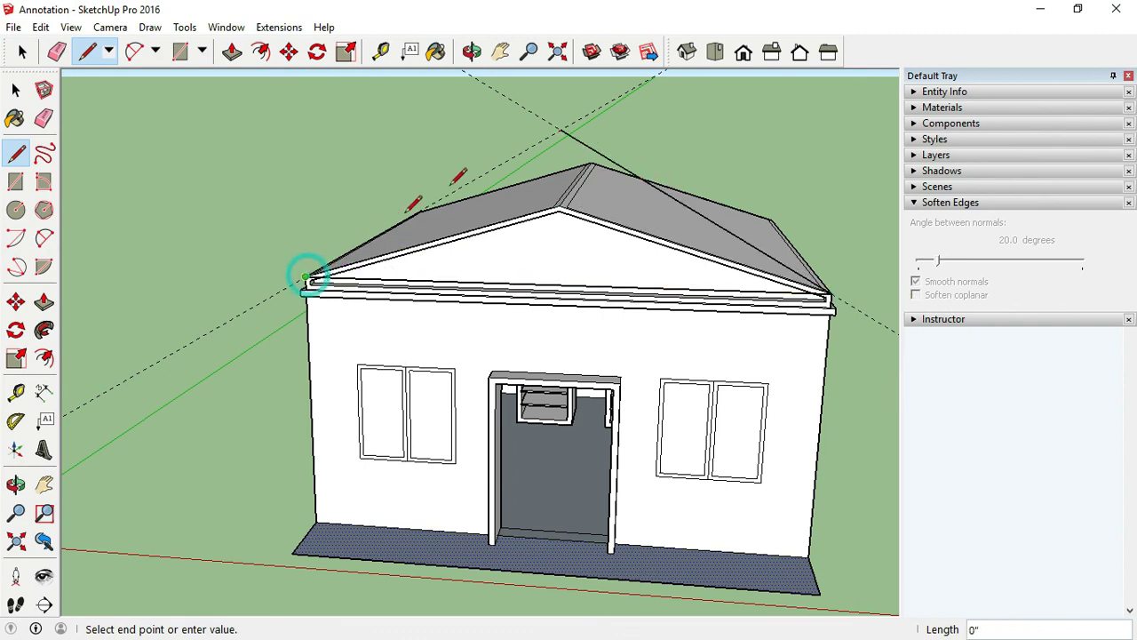
click(561, 131)
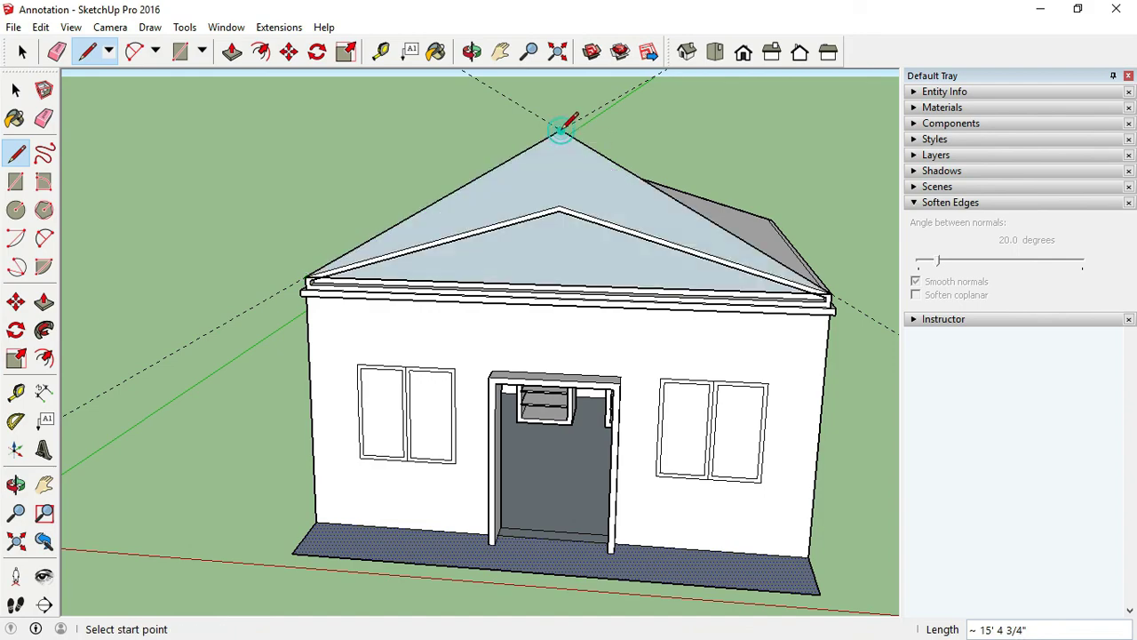
mouse_move(513, 196)
middle_down()
mouse_move(818, 132)
mouse_move(856, 237)
mouse_move(667, 257)
mouse_move(630, 173)
middle_up()
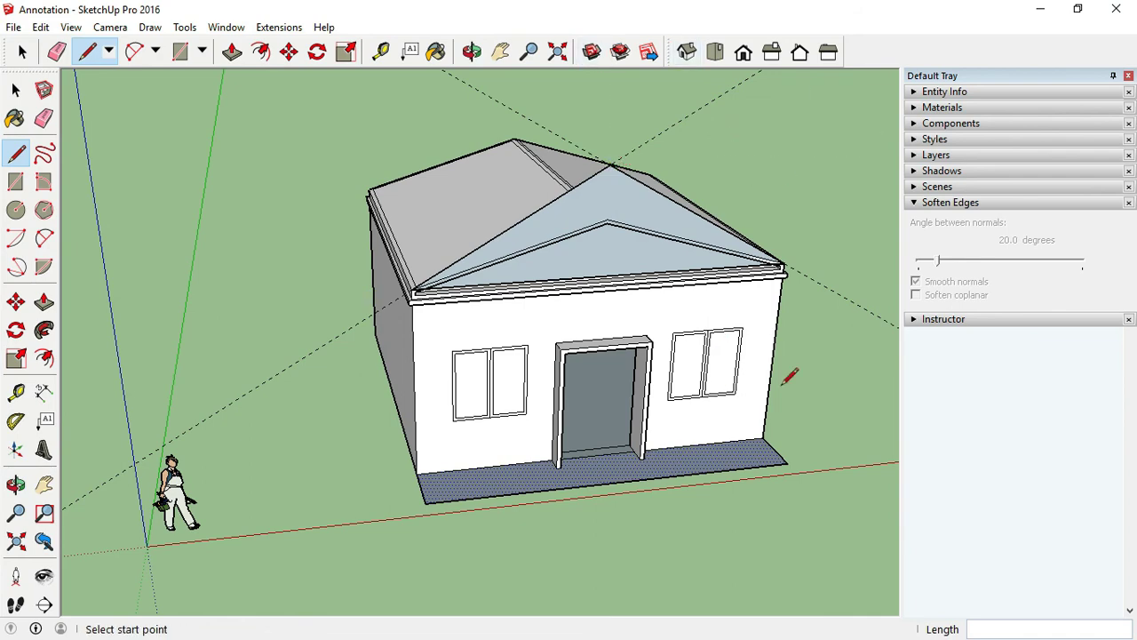
mouse_move(360, 251)
middle_down()
mouse_move(571, 381)
mouse_move(427, 373)
middle_up()
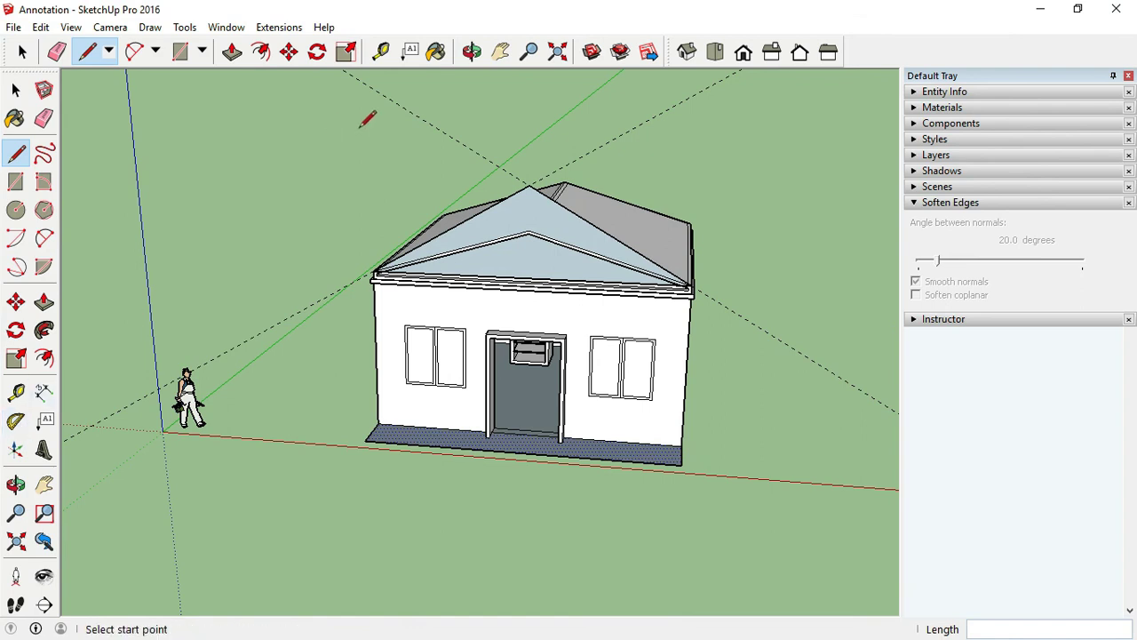
scroll(582, 127, up, 1)
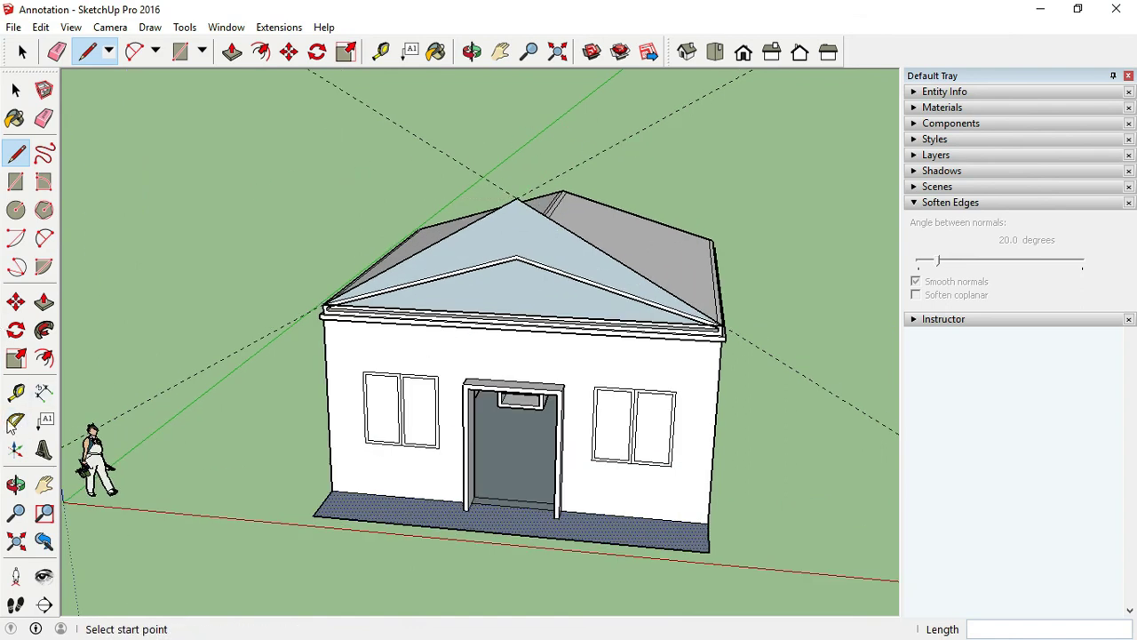